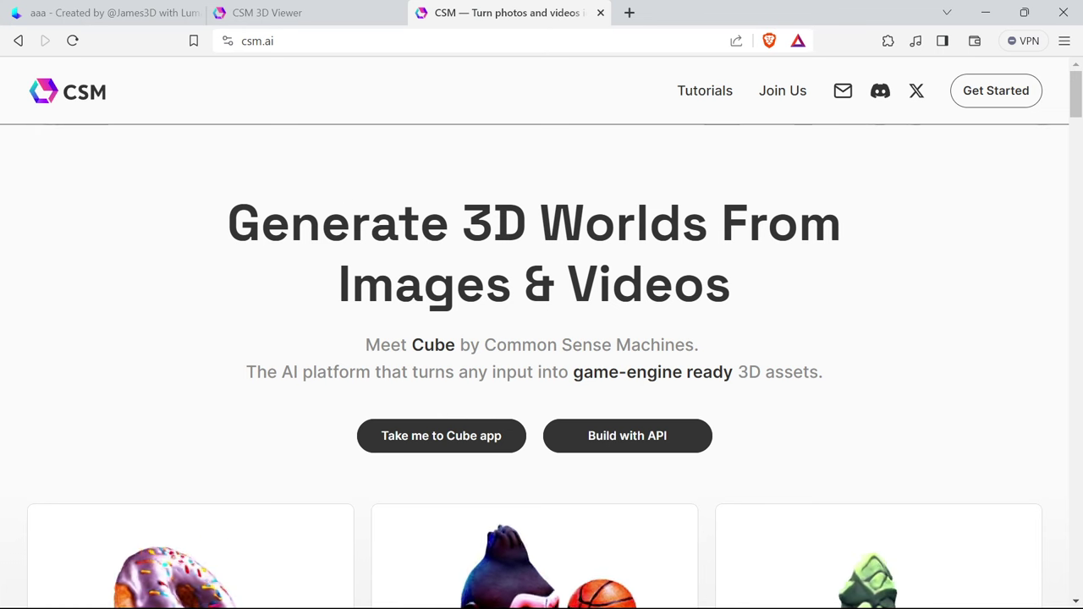
Step: Scroll through the CSM session gallery to review generated models, source images and refine status
scroll(490, 296, down, 3)
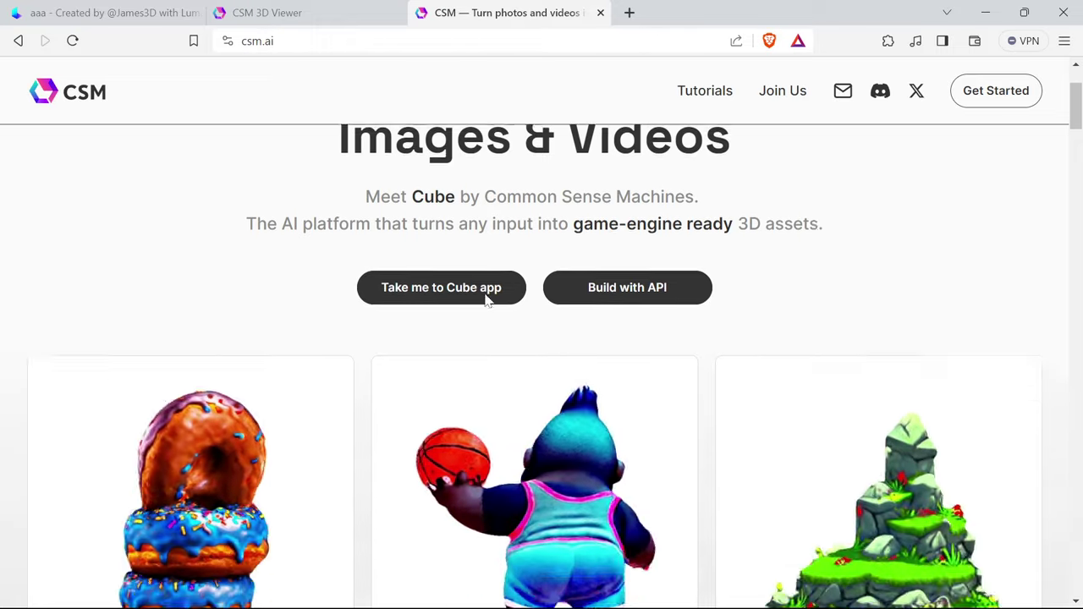
scroll(355, 364, up, 3)
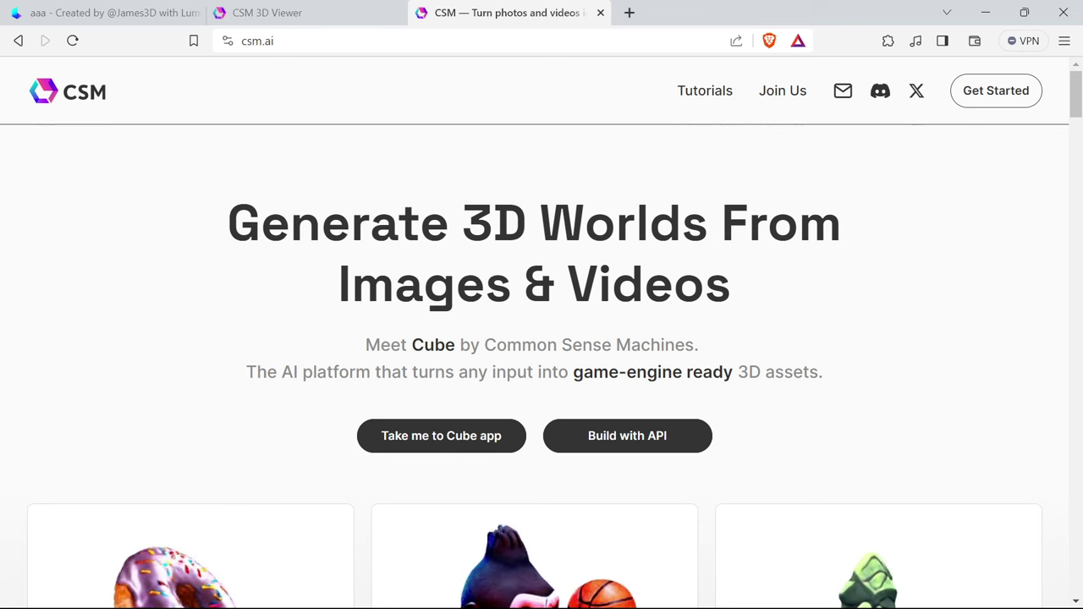
scroll(438, 305, down, 2)
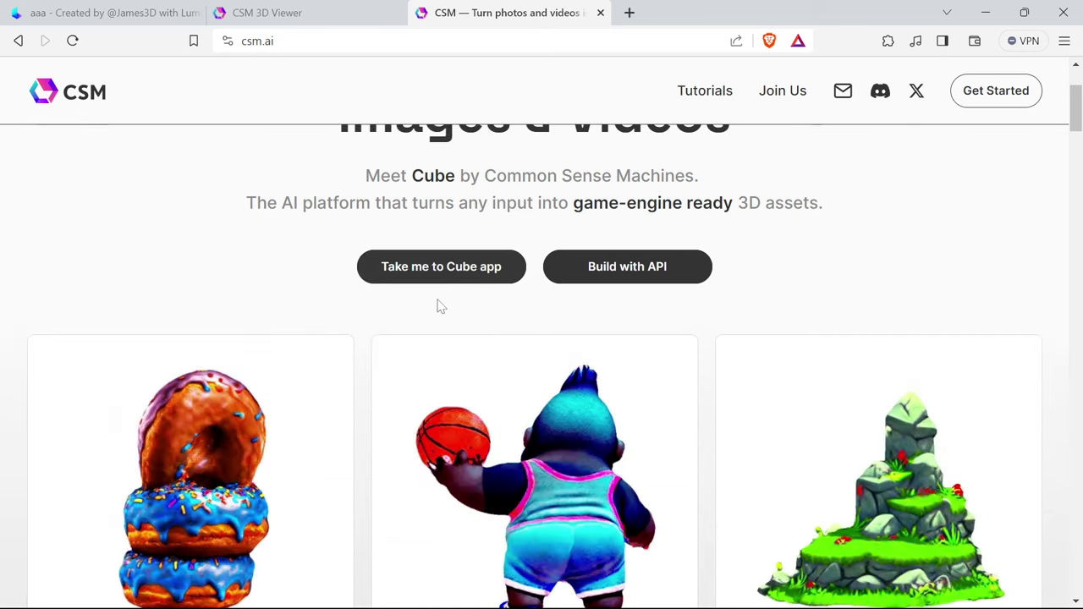
scroll(381, 374, down, 2)
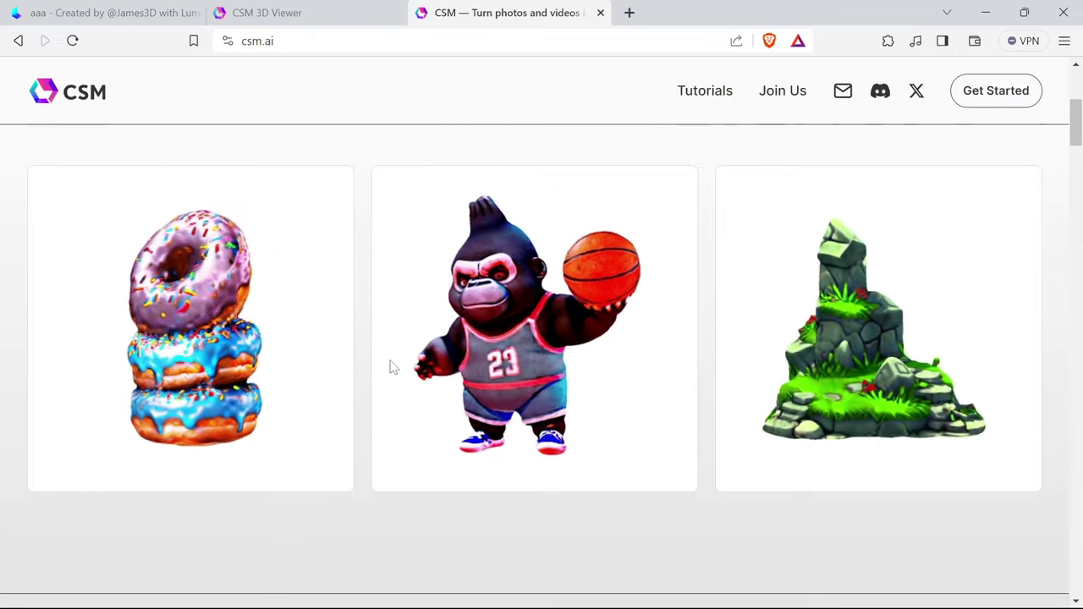
scroll(389, 365, down, 1)
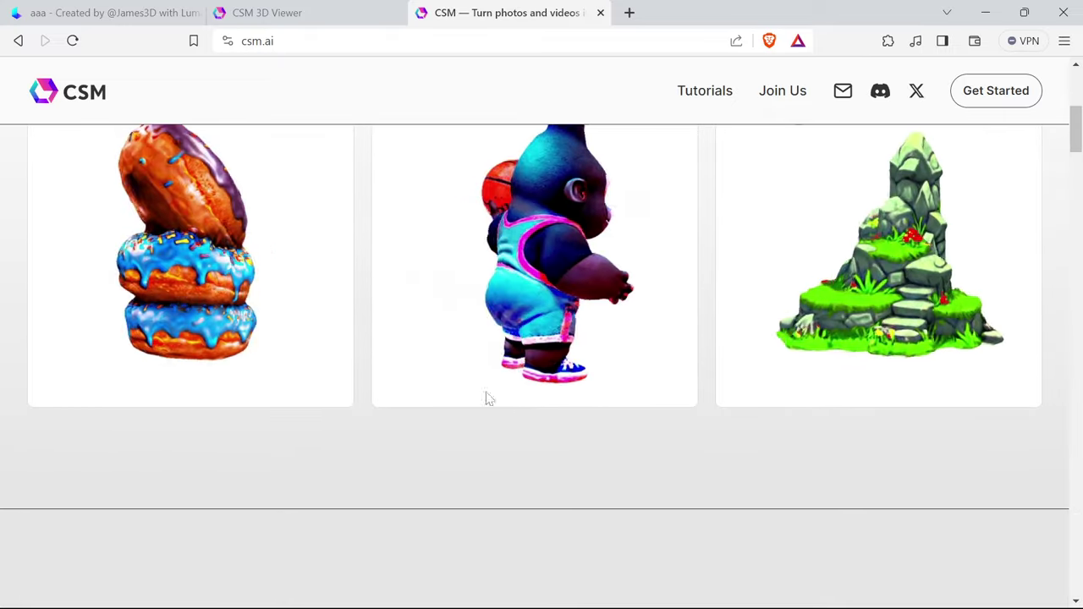
scroll(558, 367, down, 1)
scroll(518, 381, down, 5)
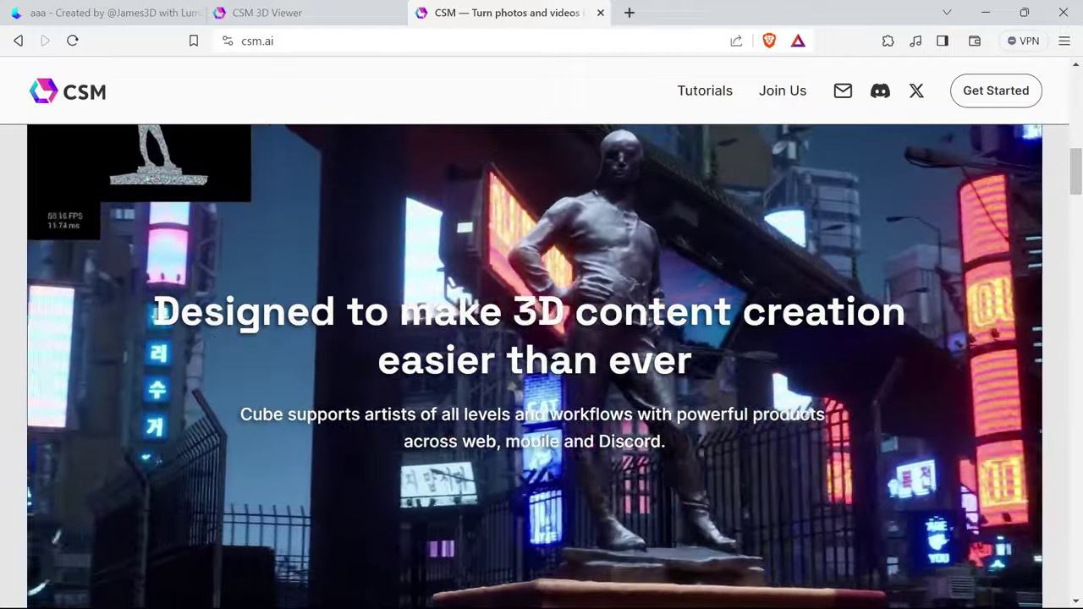
scroll(479, 297, up, 1)
scroll(479, 297, up, 8)
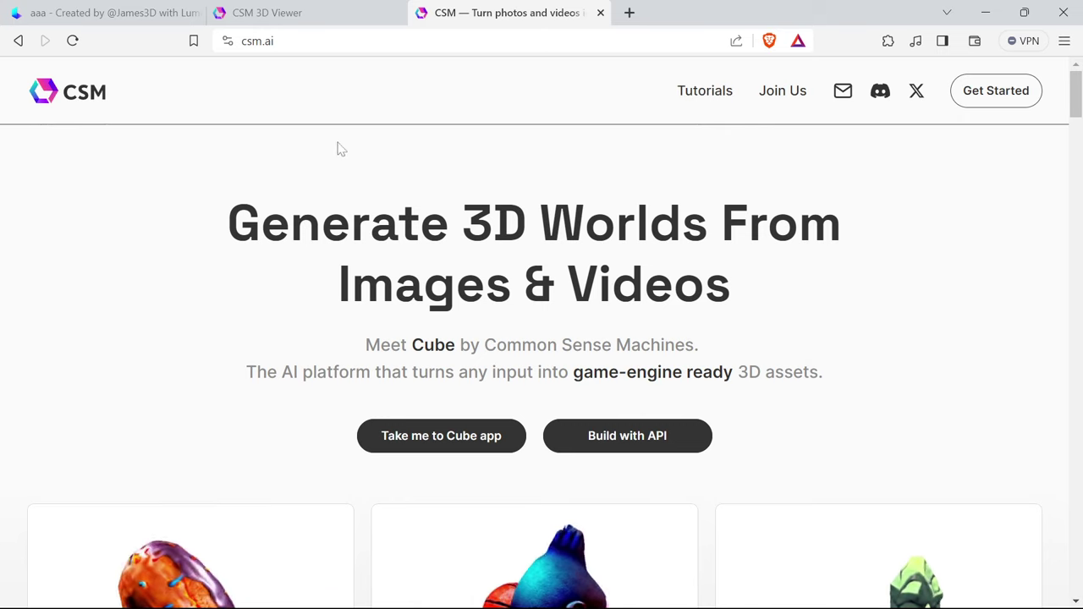
scroll(889, 194, down, 3)
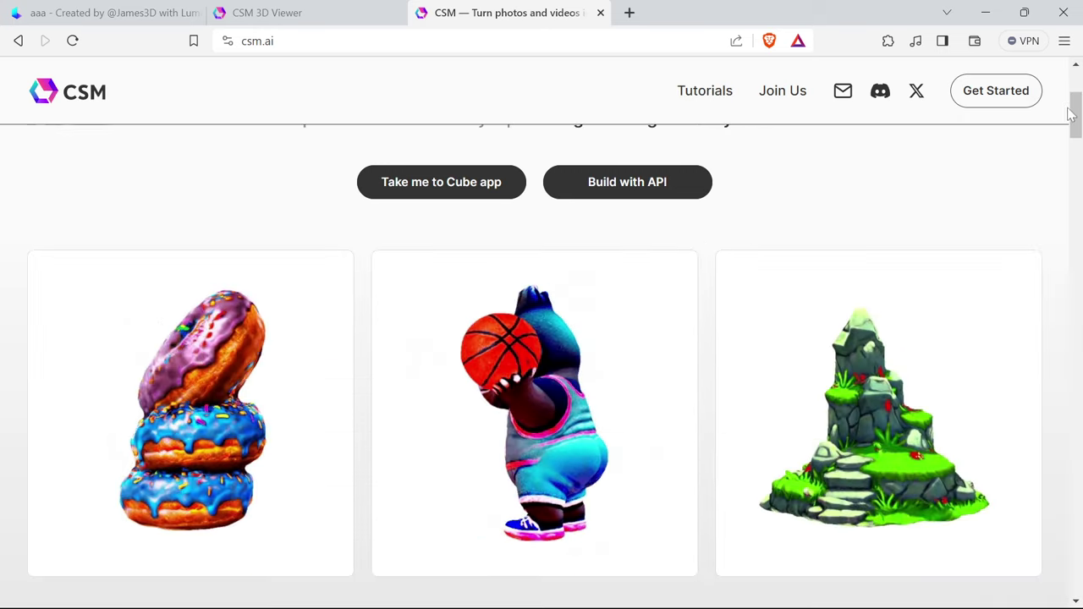
scroll(1077, 200, down, 6)
drag(1077, 201, 1071, 114)
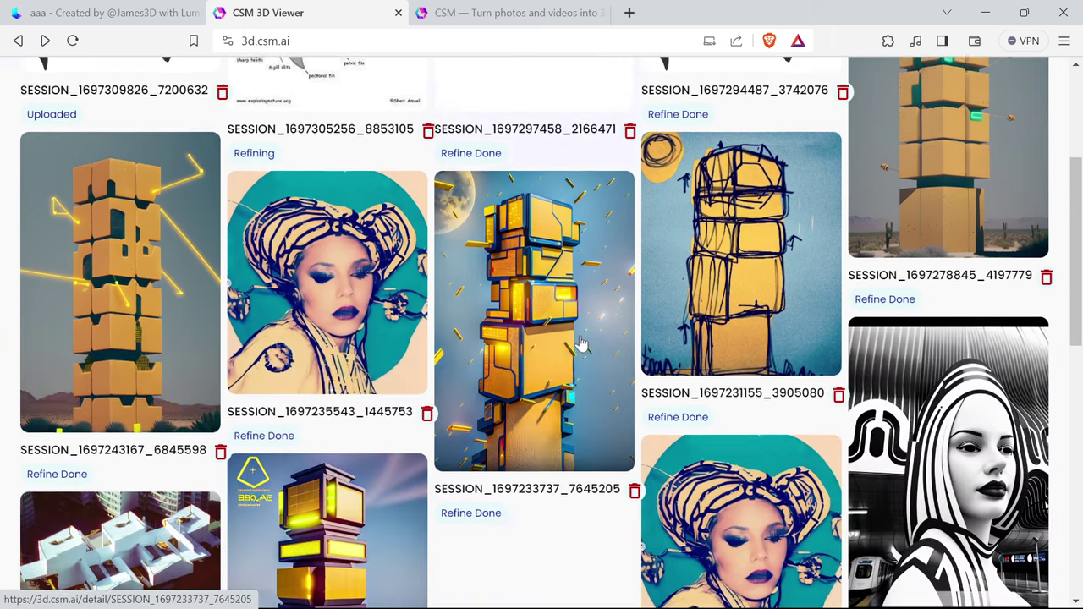
scroll(525, 360, up, 4)
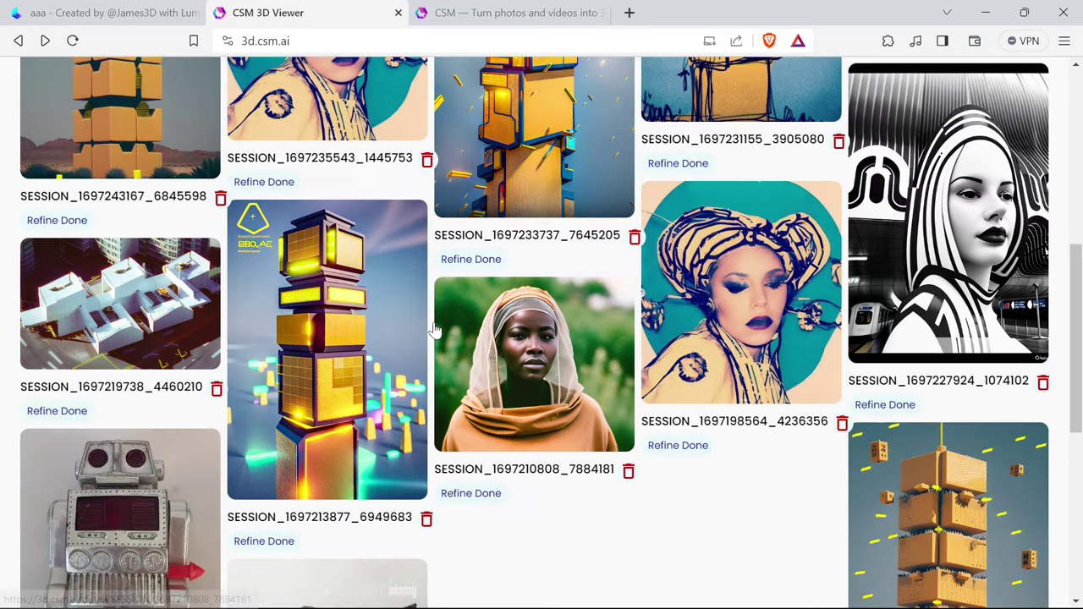
scroll(423, 308, up, 1)
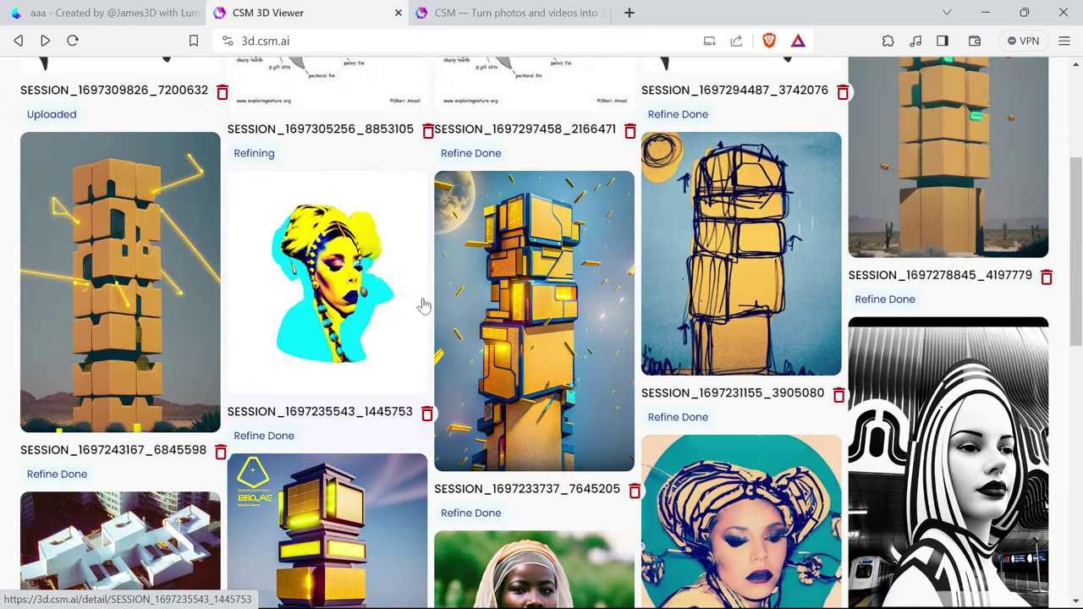
scroll(438, 316, up, 1)
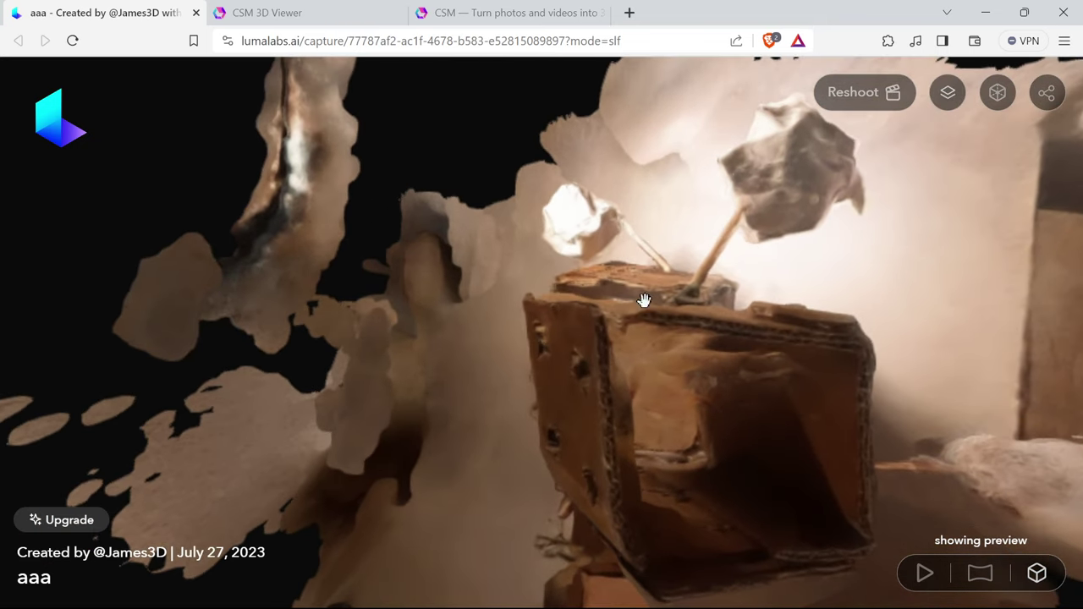
click(326, 12)
scroll(369, 291, down, 1)
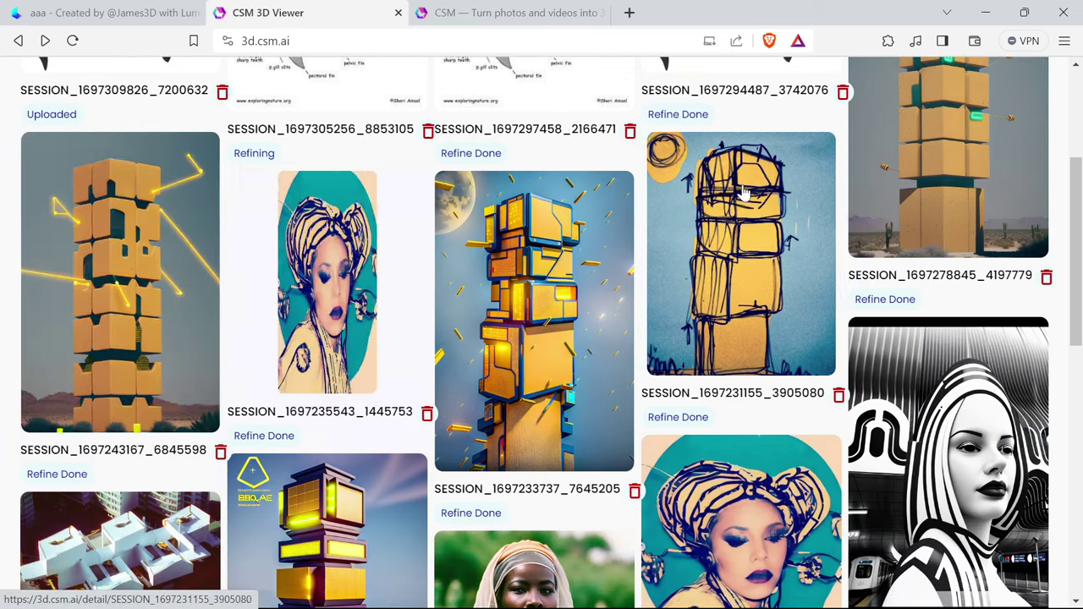
scroll(482, 381, up, 1)
scroll(425, 375, down, 3)
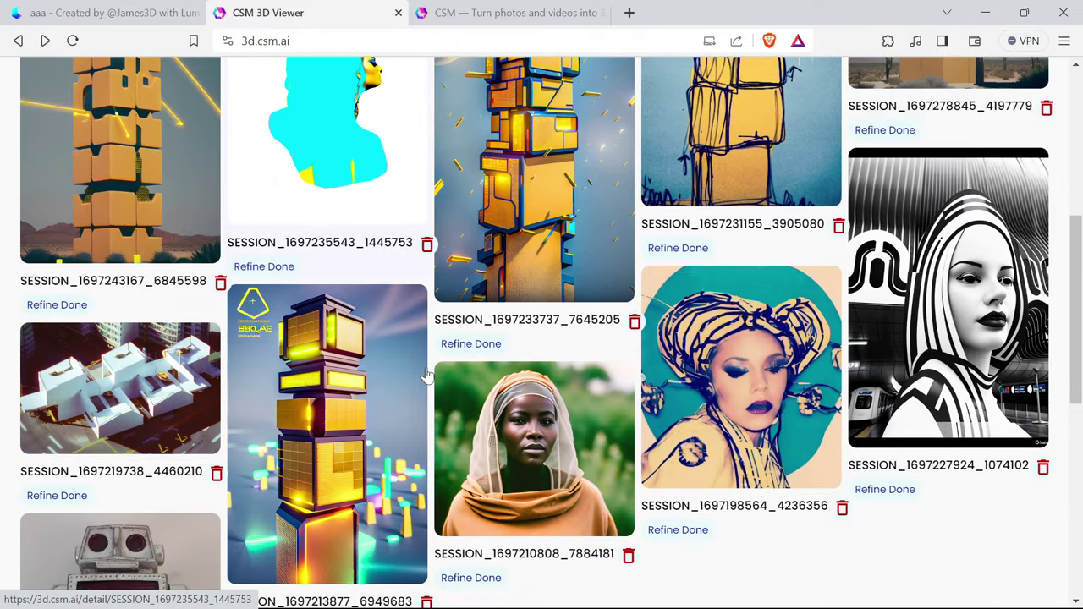
scroll(423, 368, up, 2)
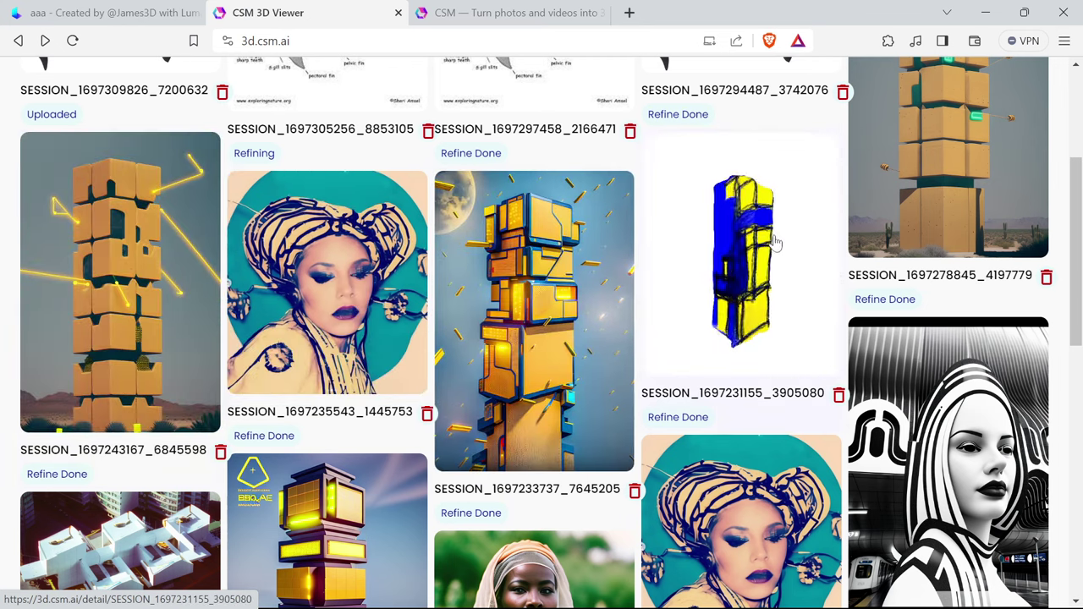
scroll(581, 338, down, 2)
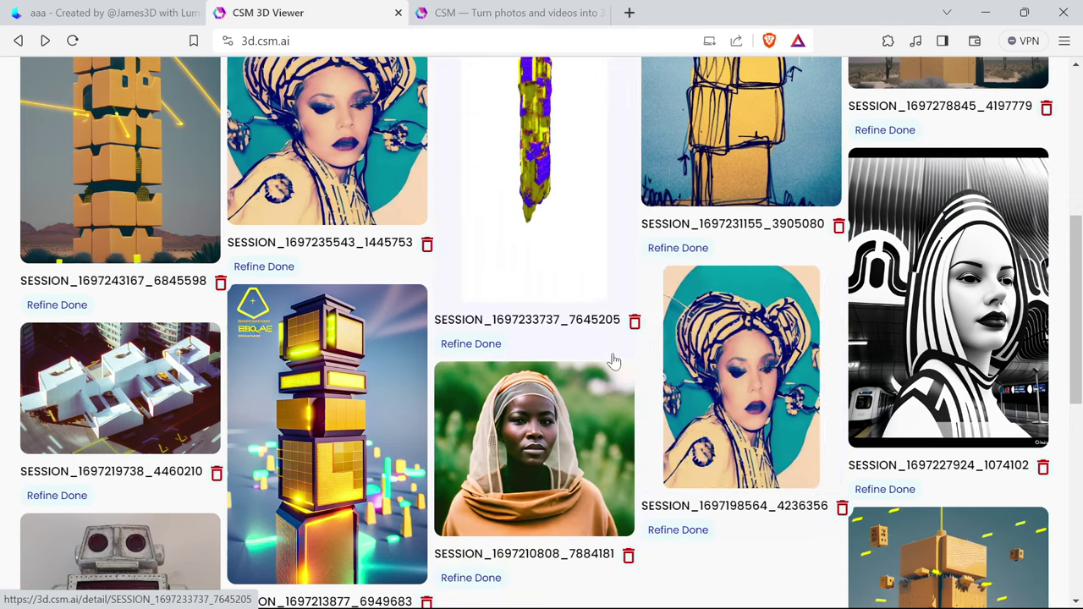
scroll(626, 359, down, 1)
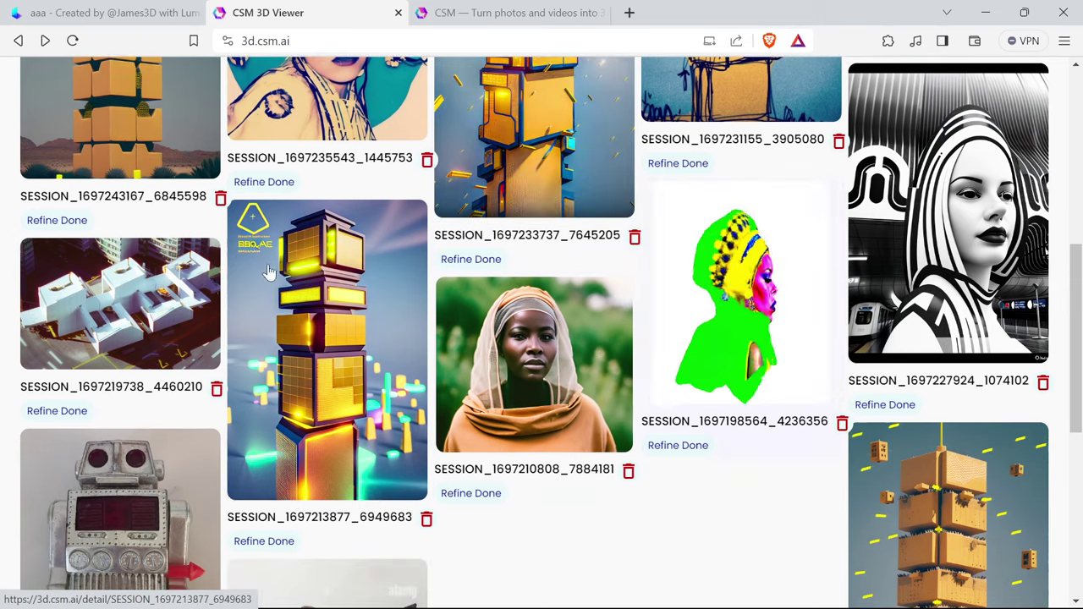
scroll(375, 345, up, 1)
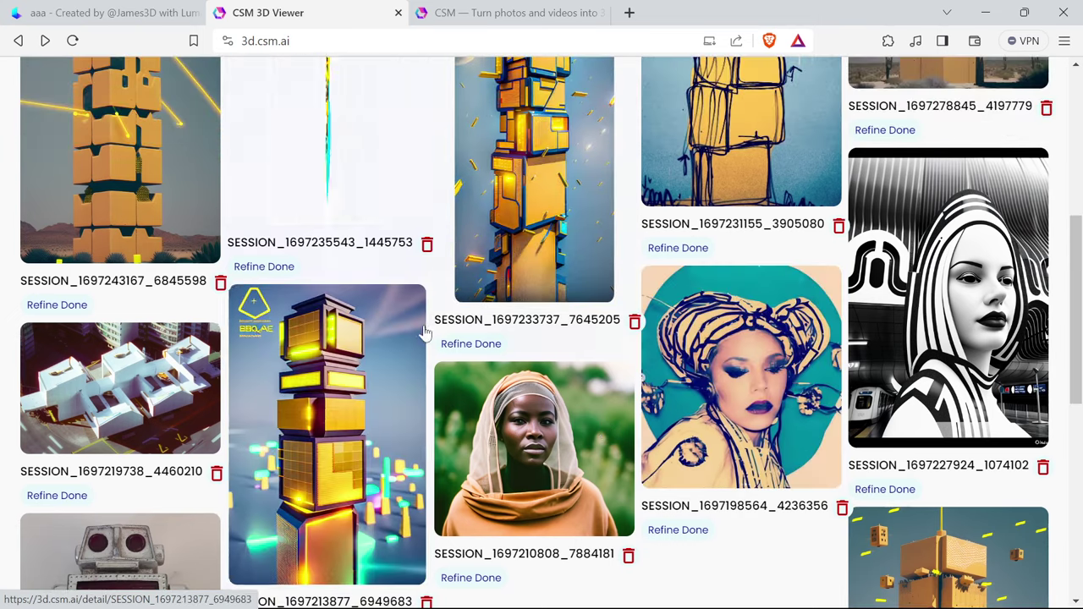
scroll(418, 363, down, 1)
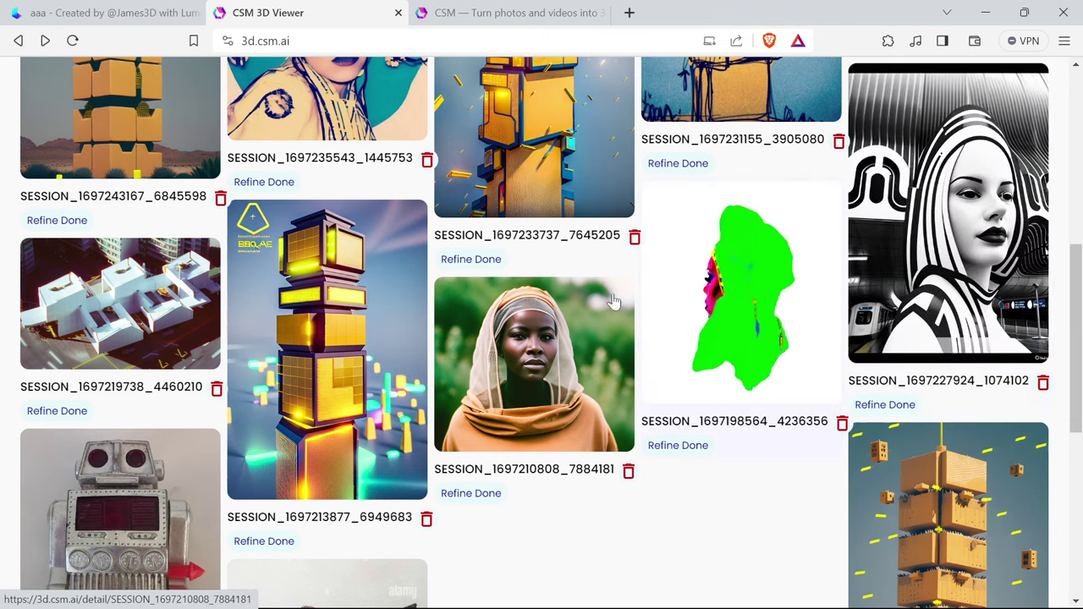
scroll(303, 391, down, 1)
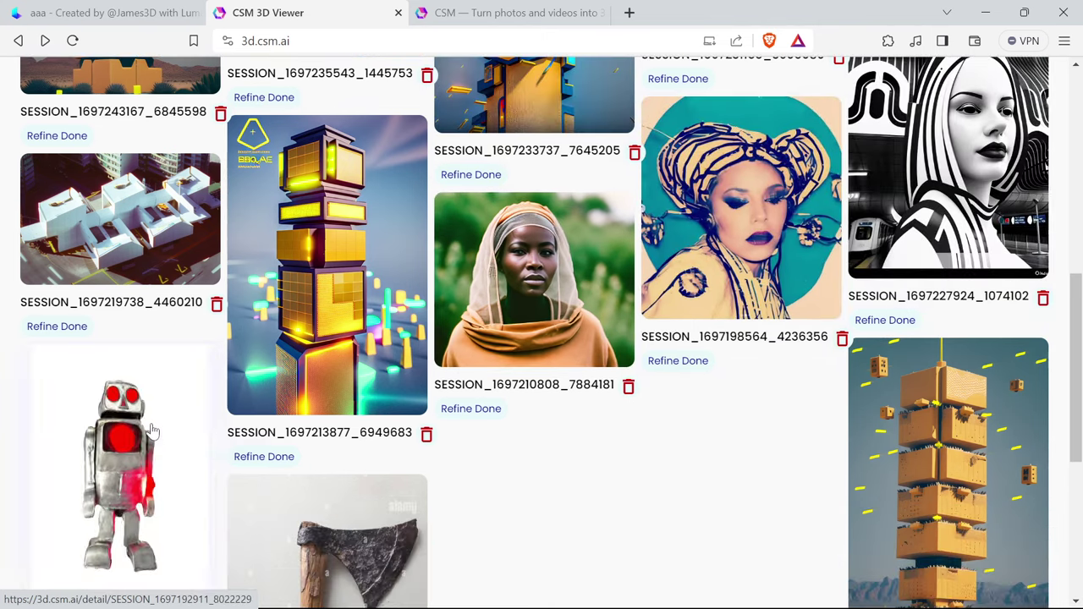
scroll(156, 433, up, 2)
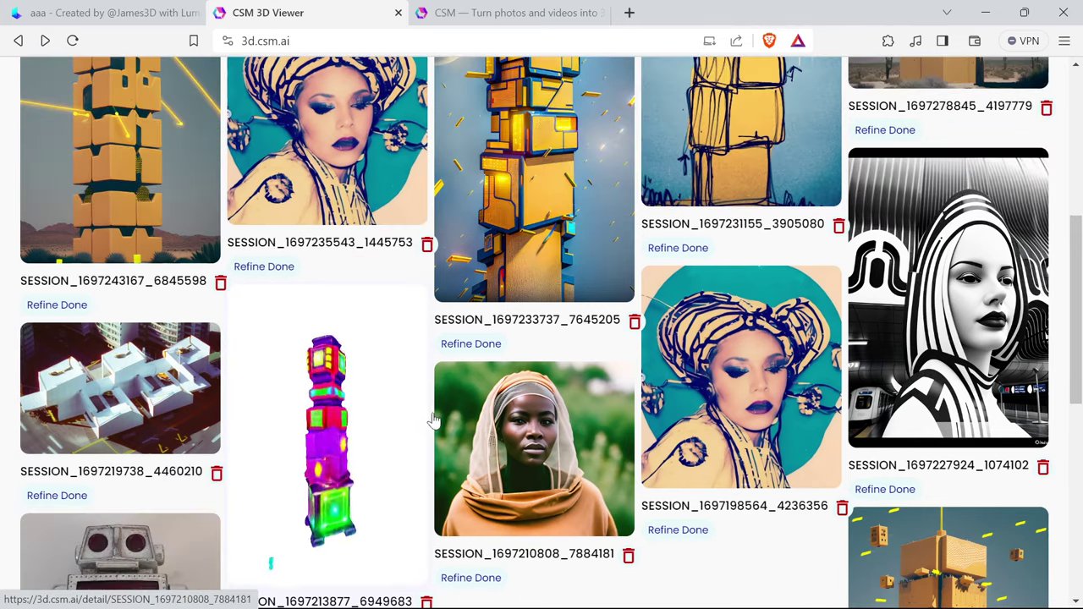
scroll(378, 386, down, 2)
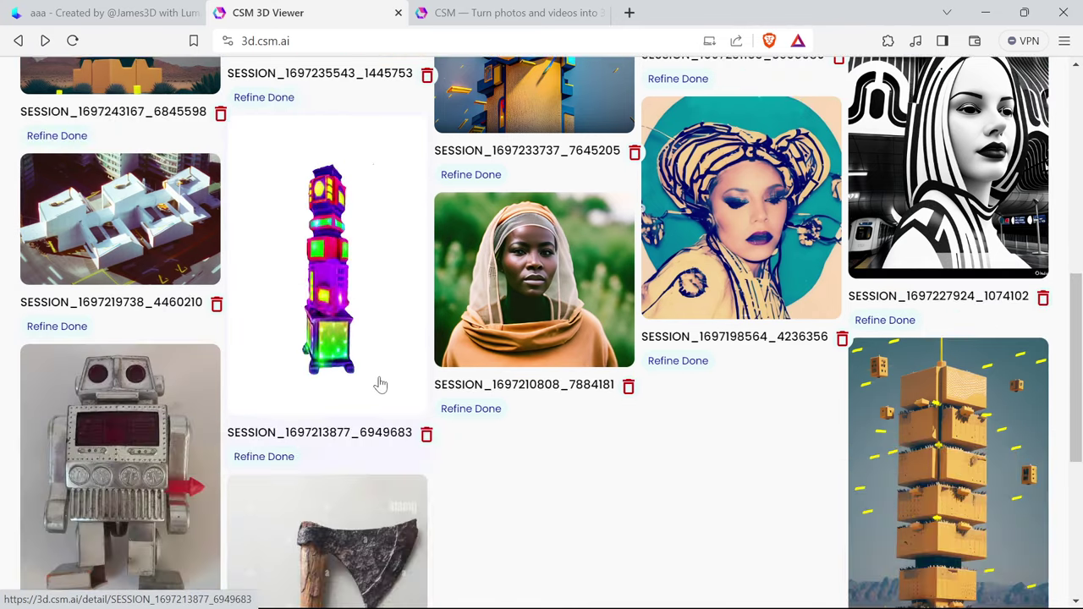
scroll(380, 380, up, 4)
mouse_move(445, 365)
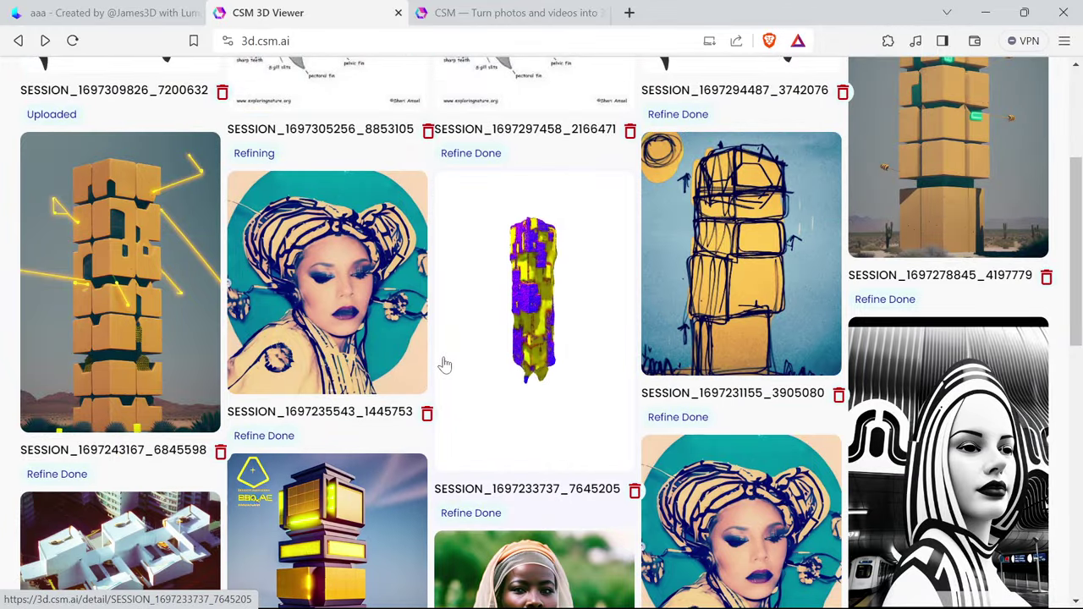
mouse_move(355, 372)
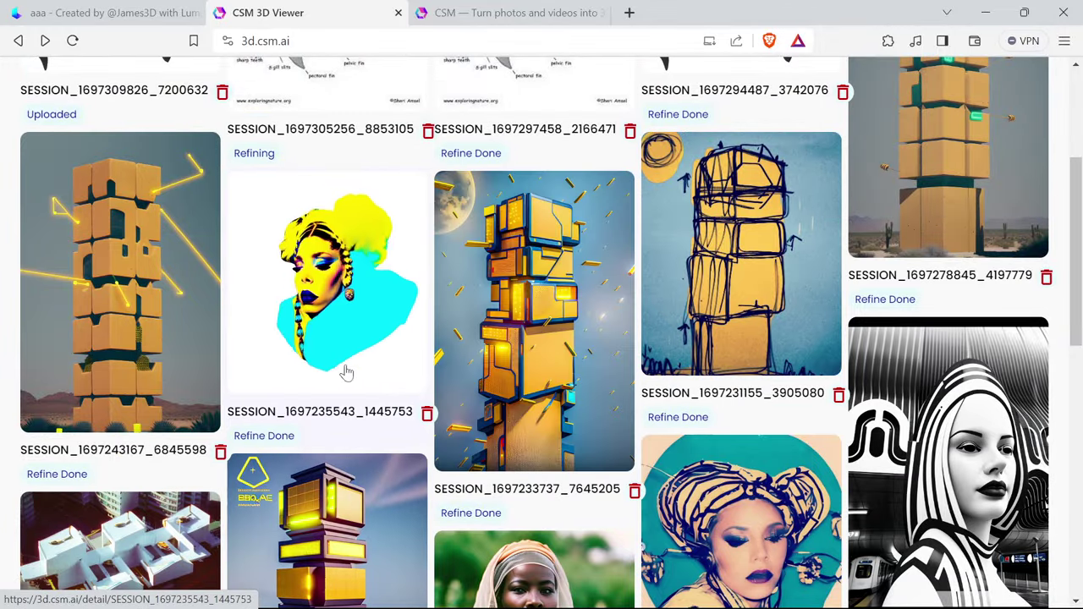
scroll(626, 356, down, 3)
mouse_move(669, 380)
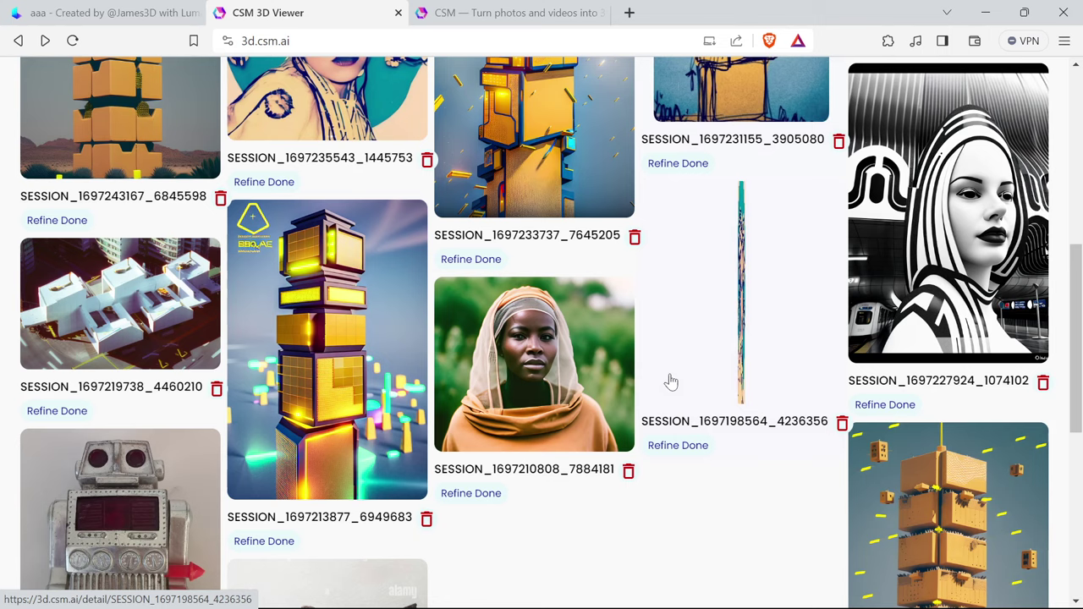
scroll(534, 395, down, 2)
scroll(537, 392, up, 3)
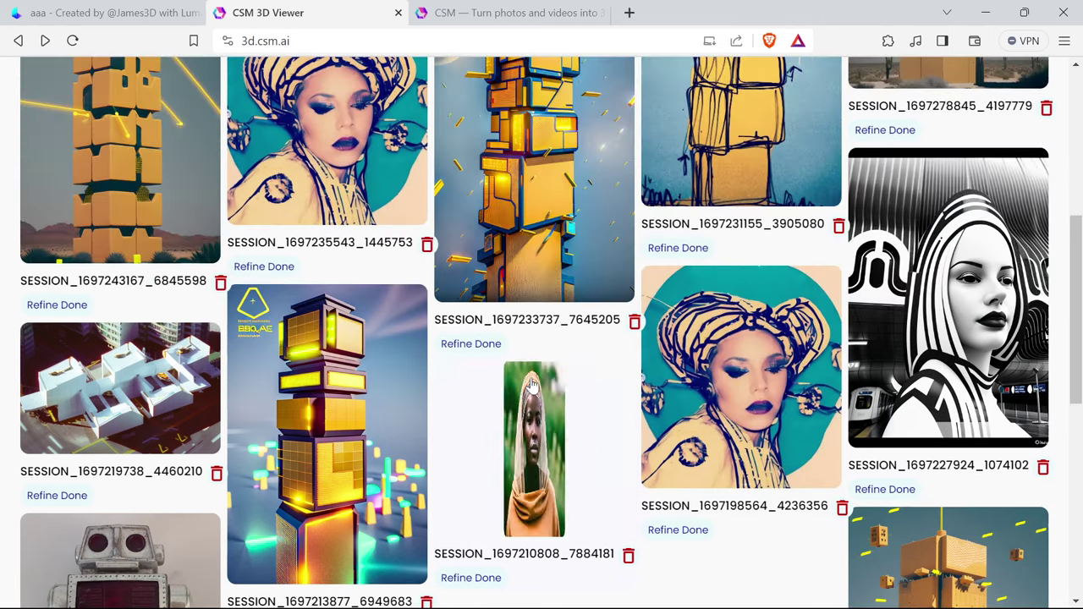
Step: Open the hooded woman portrait's 3D model and turn the bust to view the face at an angle
click(532, 400)
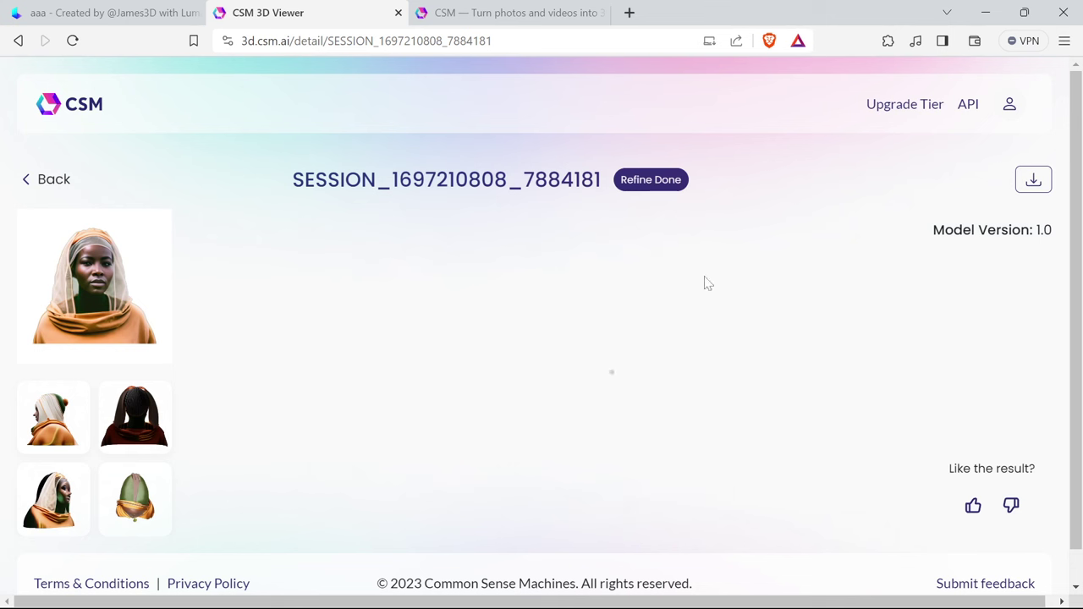
scroll(613, 386, up, 5)
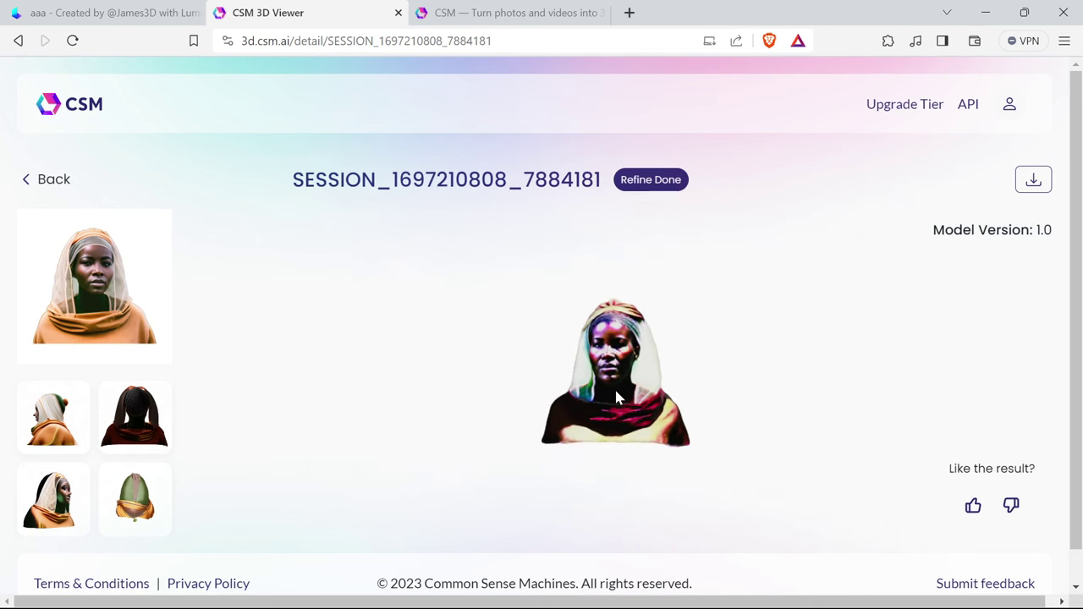
mouse_move(609, 377)
mouse_down()
mouse_move(629, 388)
mouse_move(606, 380)
mouse_up()
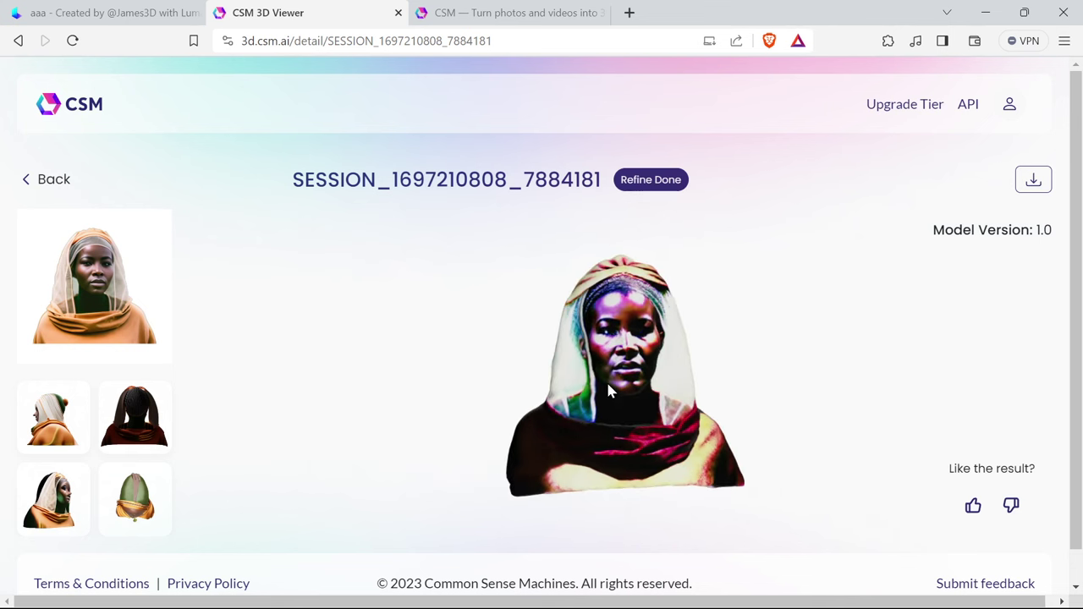
Step: Bring Blender forward and reopen blenderimport.blend from the recent files list
mouse_move(657, 597)
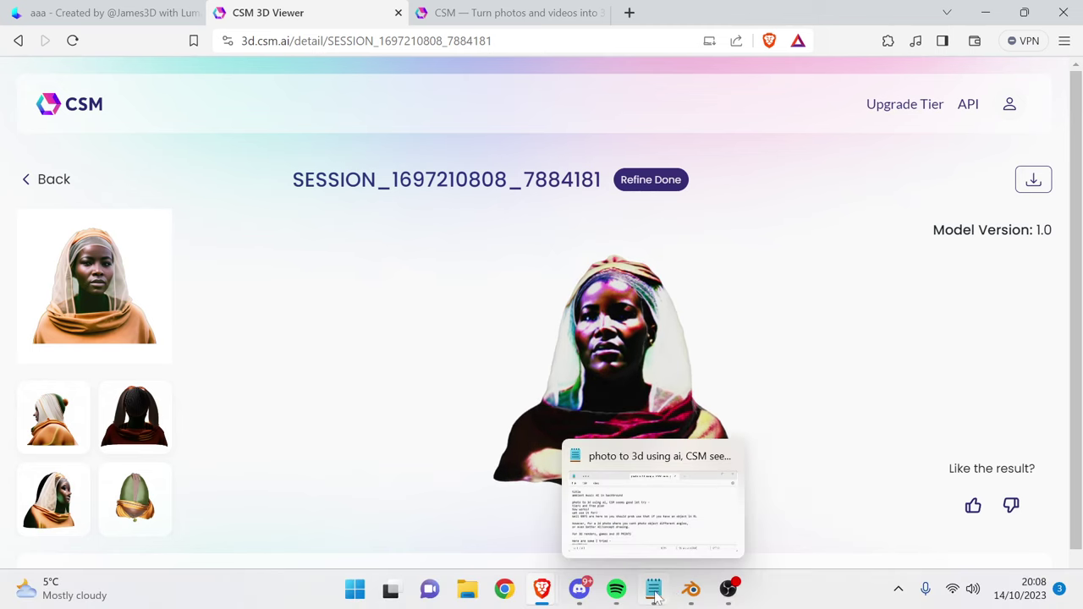
click(691, 588)
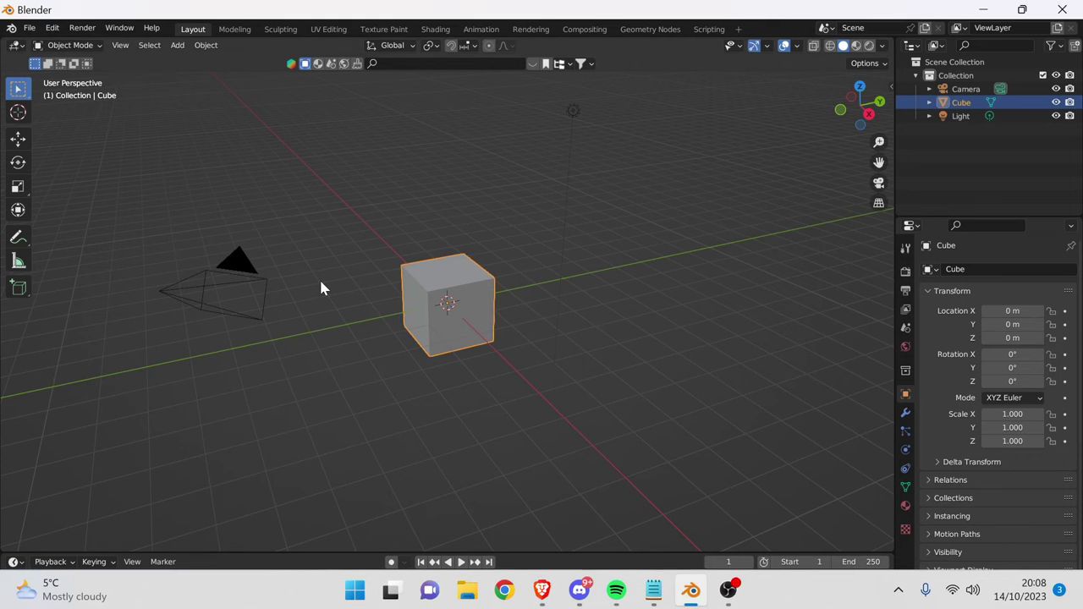
click(28, 28)
mouse_move(56, 74)
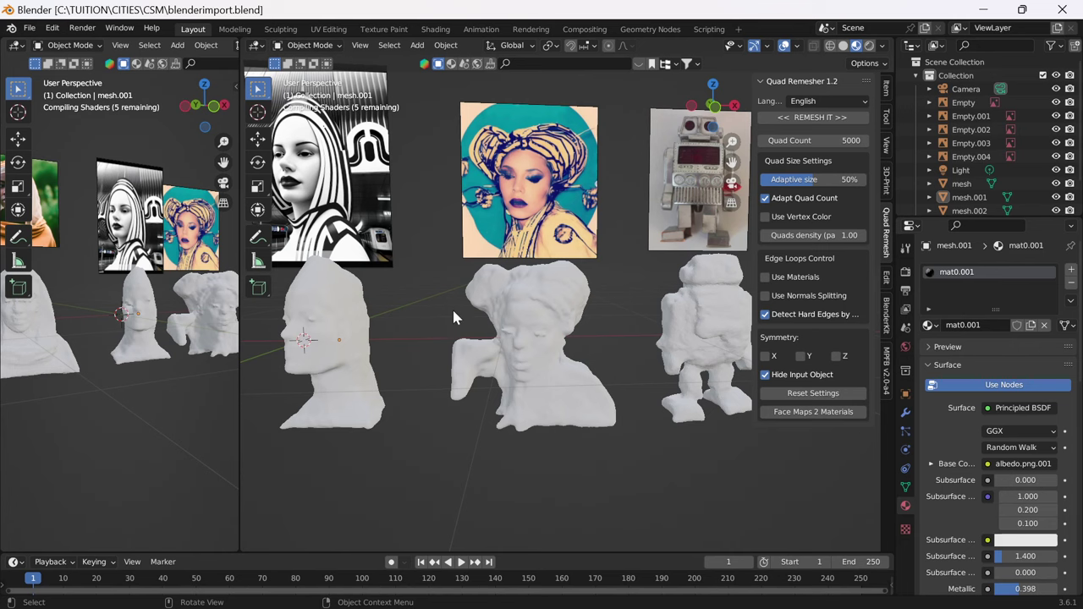
Step: Widen the main 3D view by shrinking the left viewport
middle_drag(453, 317, 645, 227)
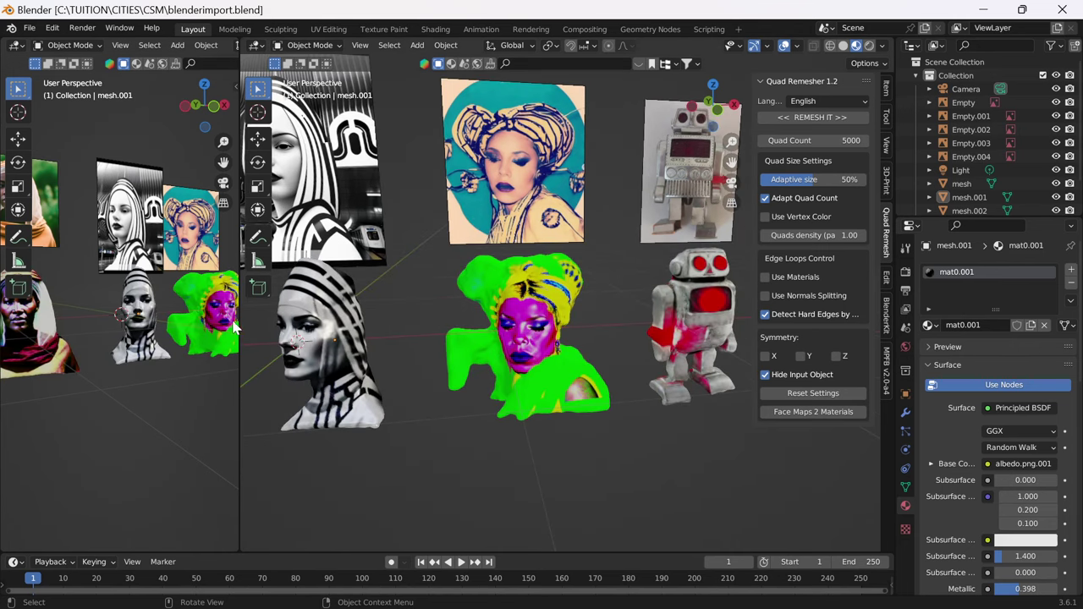
drag(172, 319, 386, 302)
middle_drag(387, 302, 435, 313)
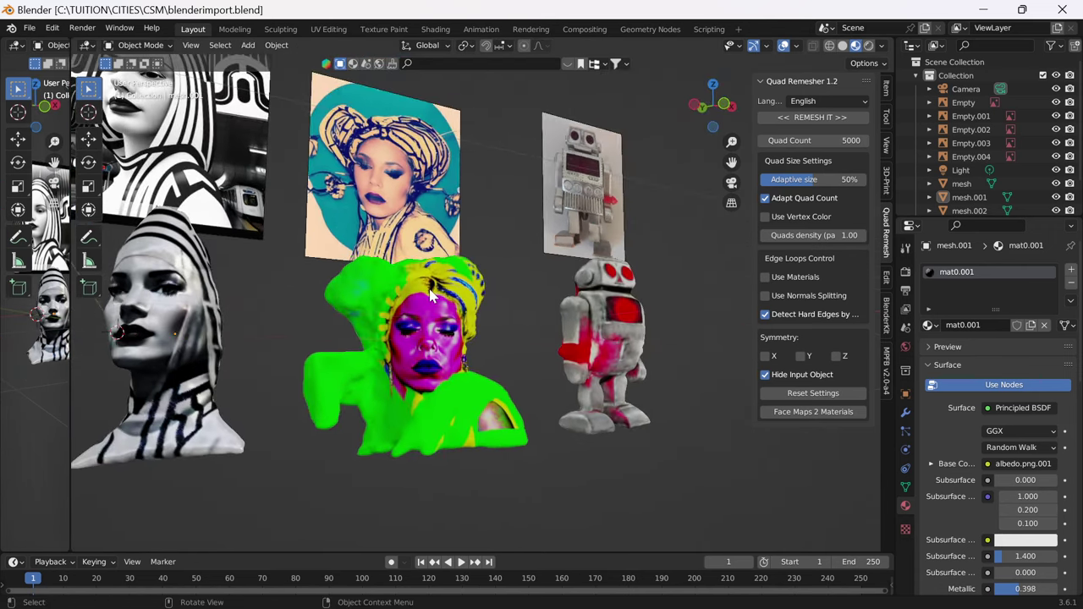
scroll(440, 317, down, 3)
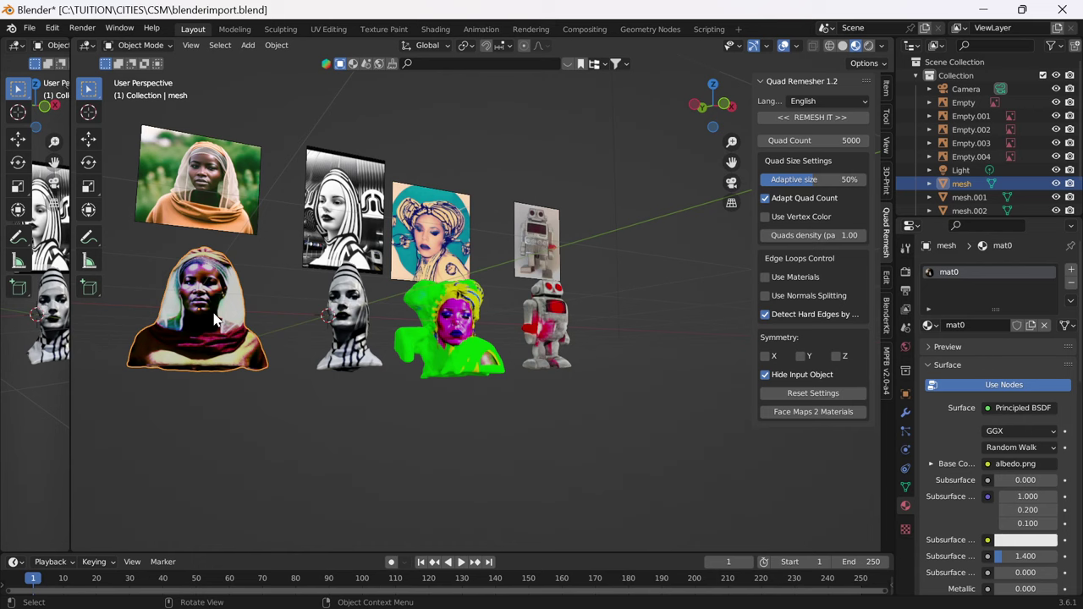
scroll(257, 309, up, 6)
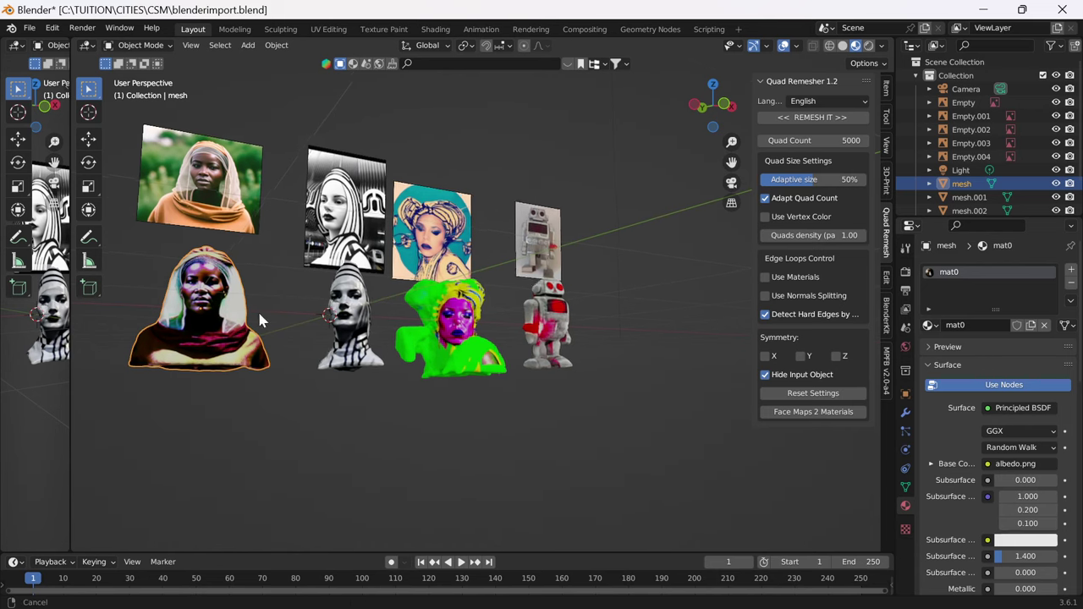
Step: Orbit, pan and zoom around the textured busts and source images, then re-enlarge the left view
middle_drag(308, 284, 253, 230)
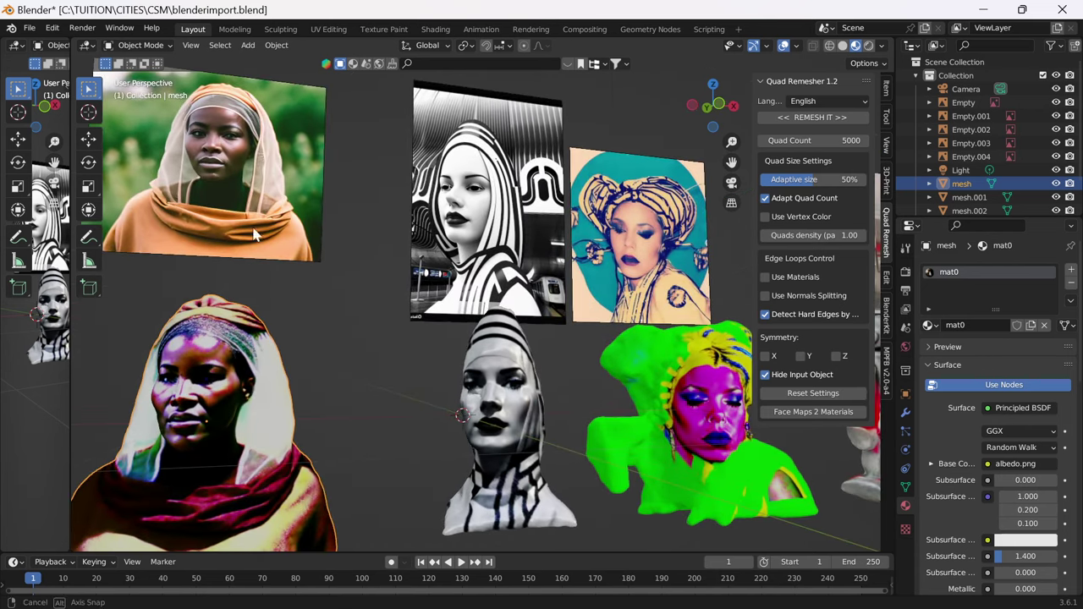
shift+middle_drag(226, 378, 335, 369)
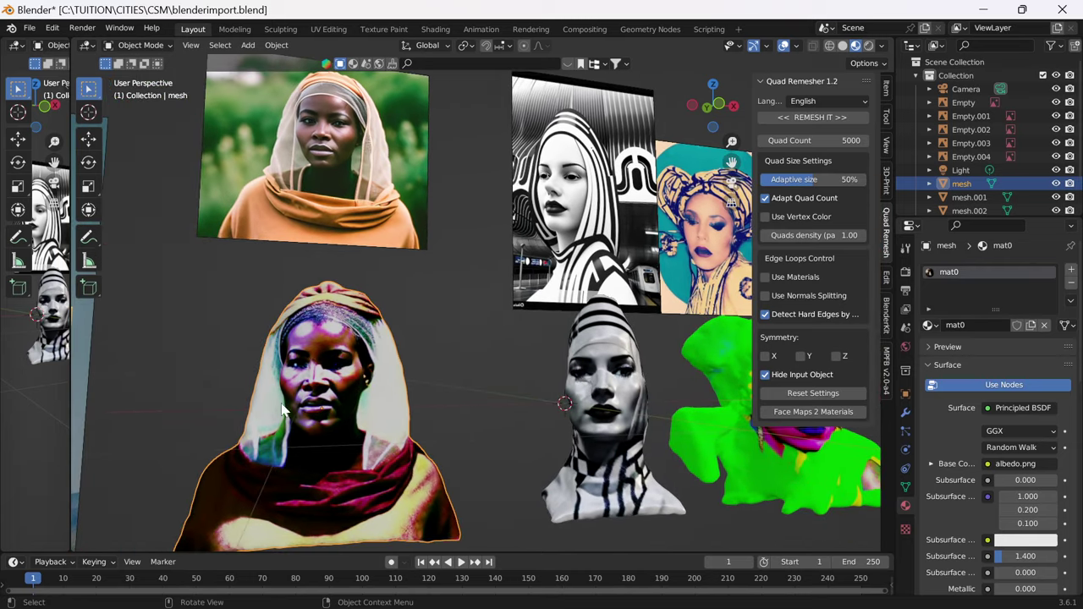
scroll(283, 411, up, 2)
middle_drag(295, 388, 356, 347)
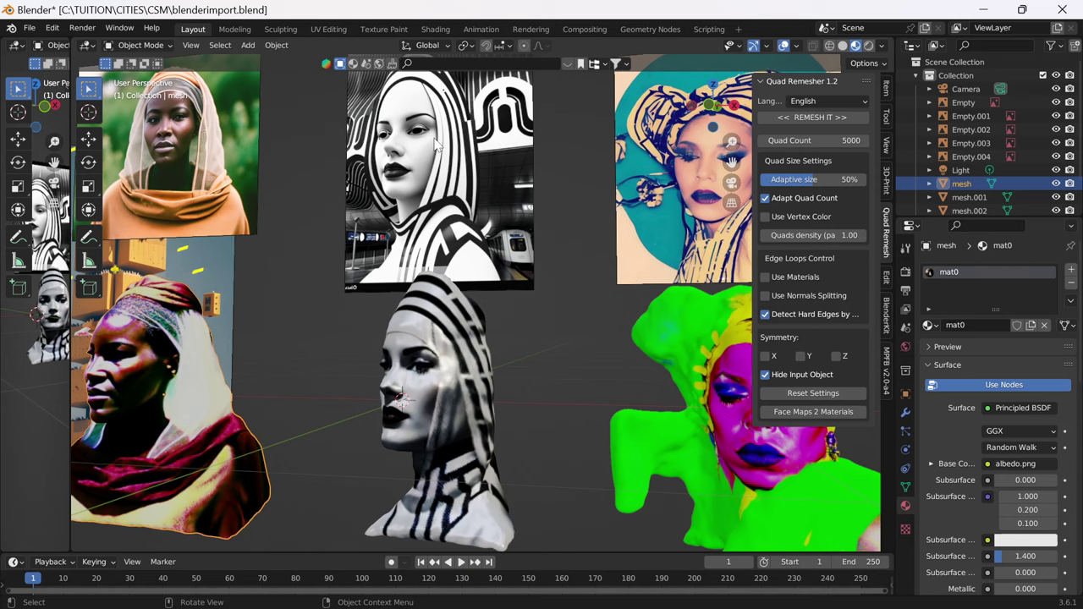
mouse_move(425, 310)
middle_down()
mouse_move(453, 313)
mouse_move(293, 276)
mouse_move(492, 382)
mouse_move(414, 309)
mouse_move(425, 295)
middle_up()
scroll(492, 378, up, 5)
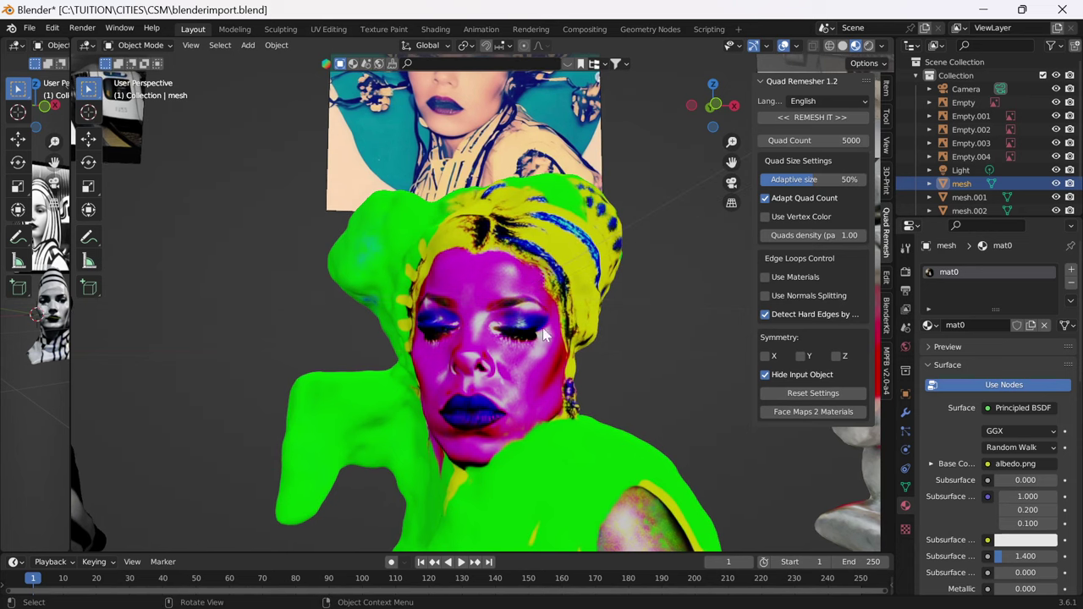
scroll(475, 318, down, 1)
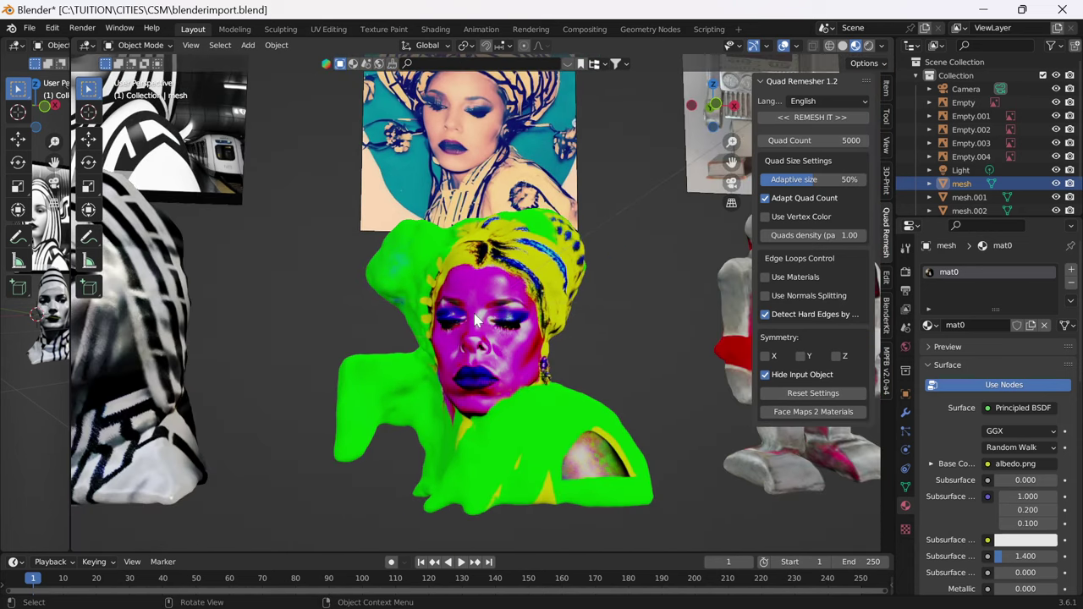
scroll(232, 251, down, 2)
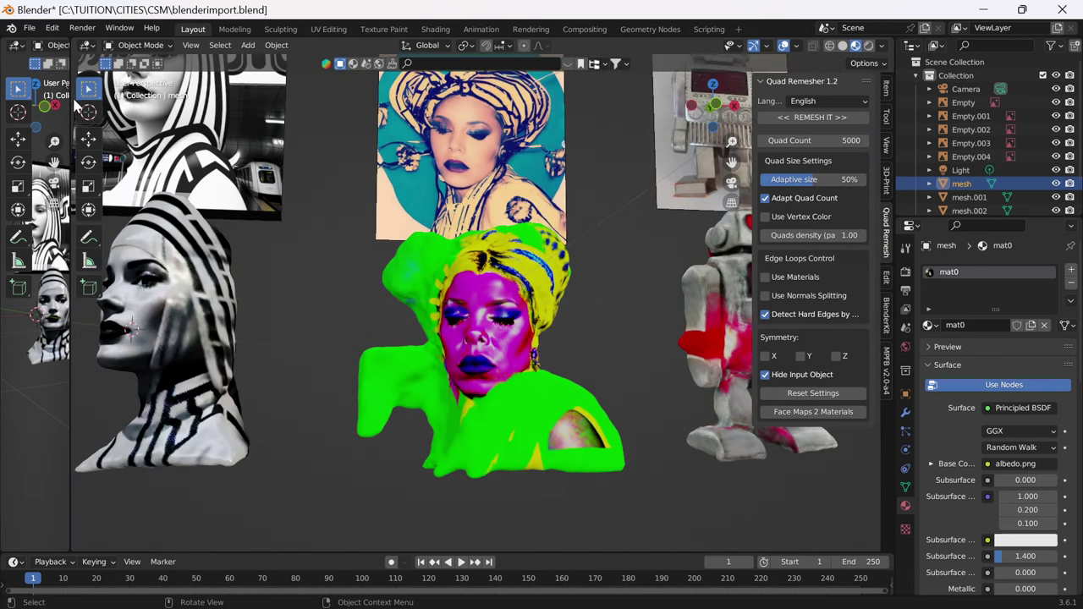
drag(74, 99, 364, 157)
Step: Select the green bust and turn the left panel into a UV Editor
click(630, 329)
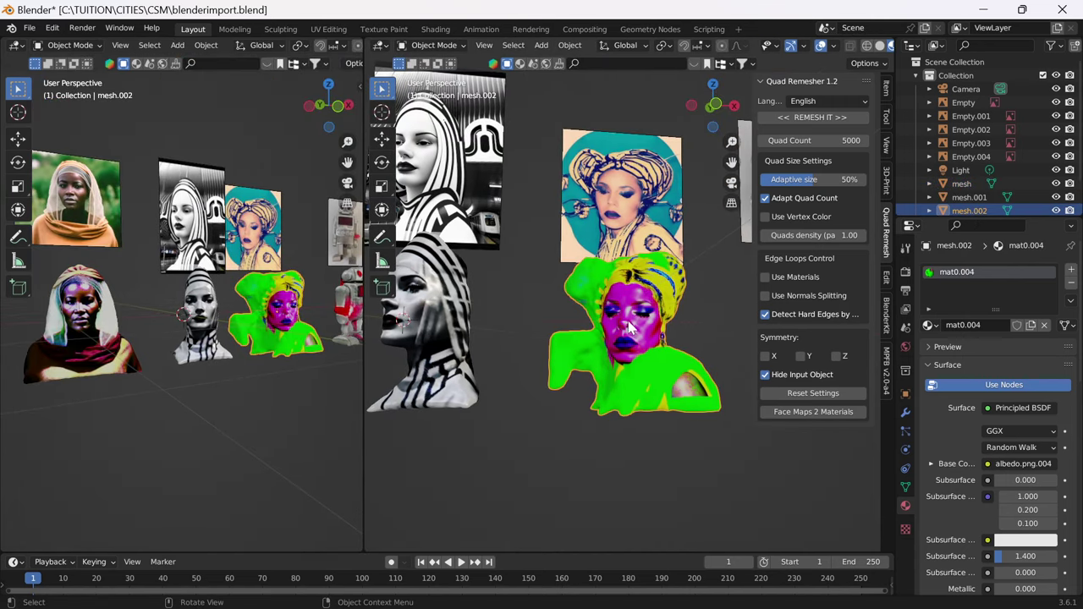
click(17, 46)
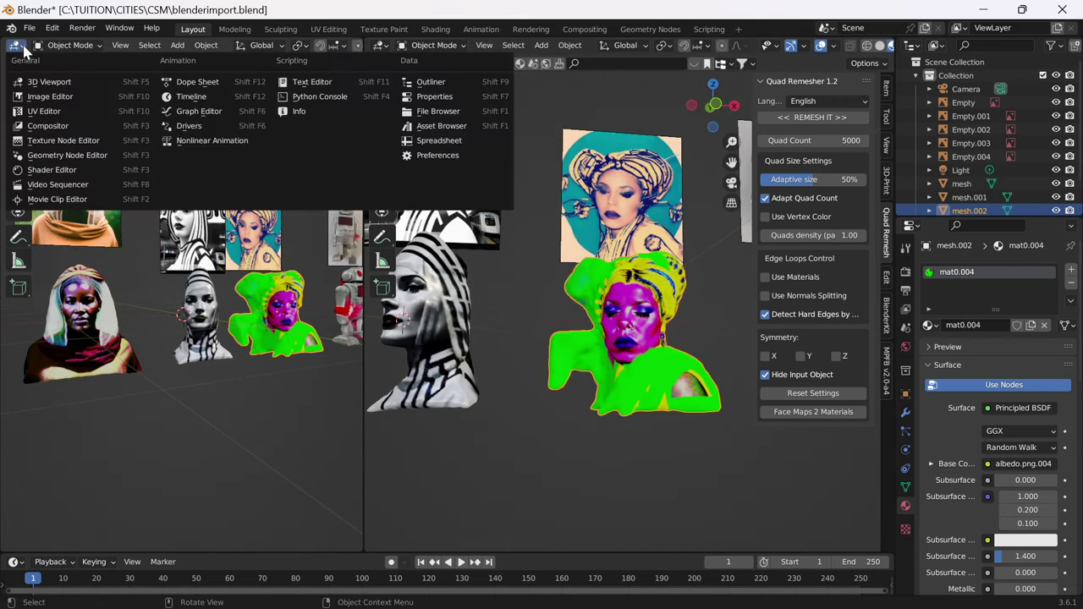
click(38, 112)
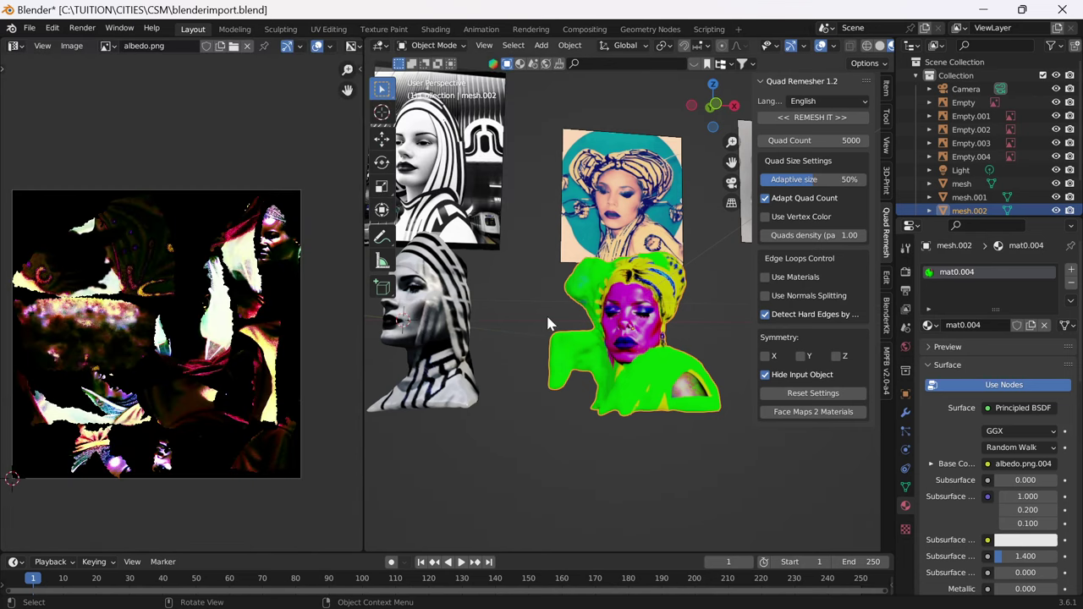
Step: Select all faces in Edit Mode to display the bust's UVs, then return to Object Mode
key(Tab)
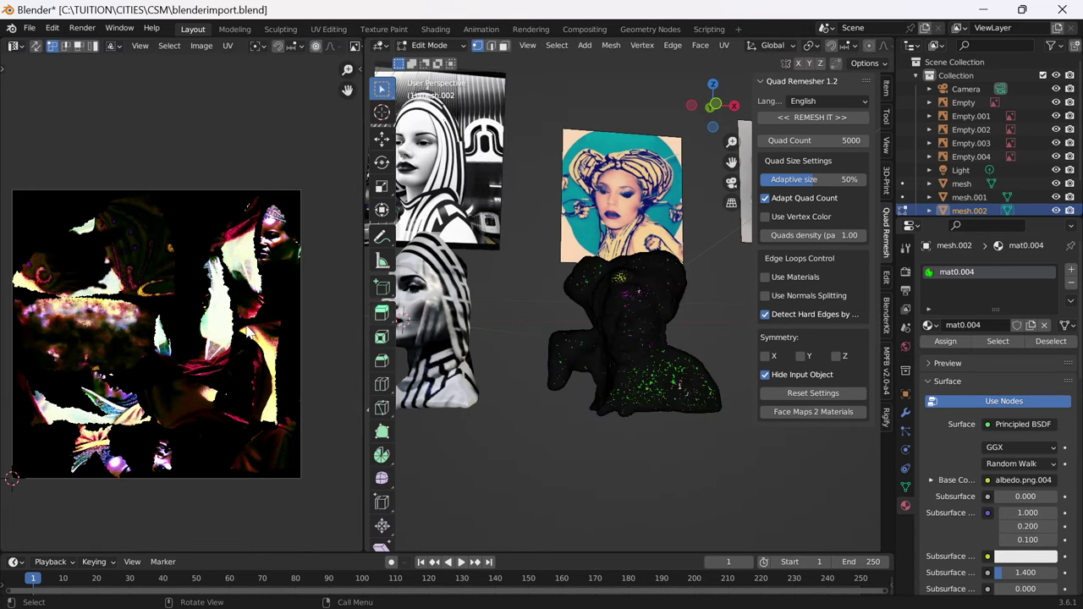
key(a)
scroll(55, 336, up, 6)
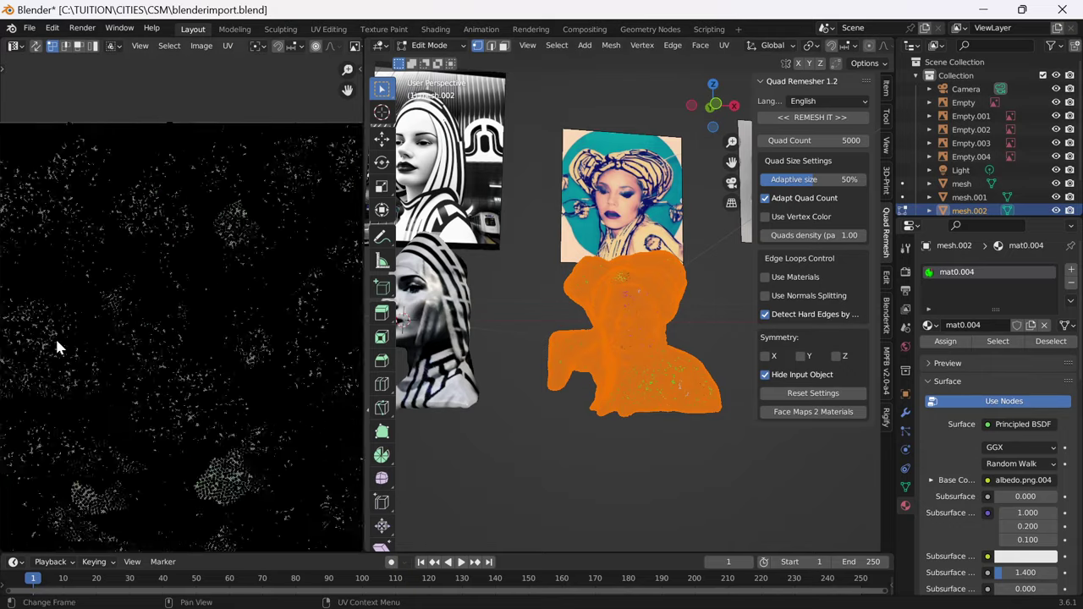
scroll(131, 302, up, 5)
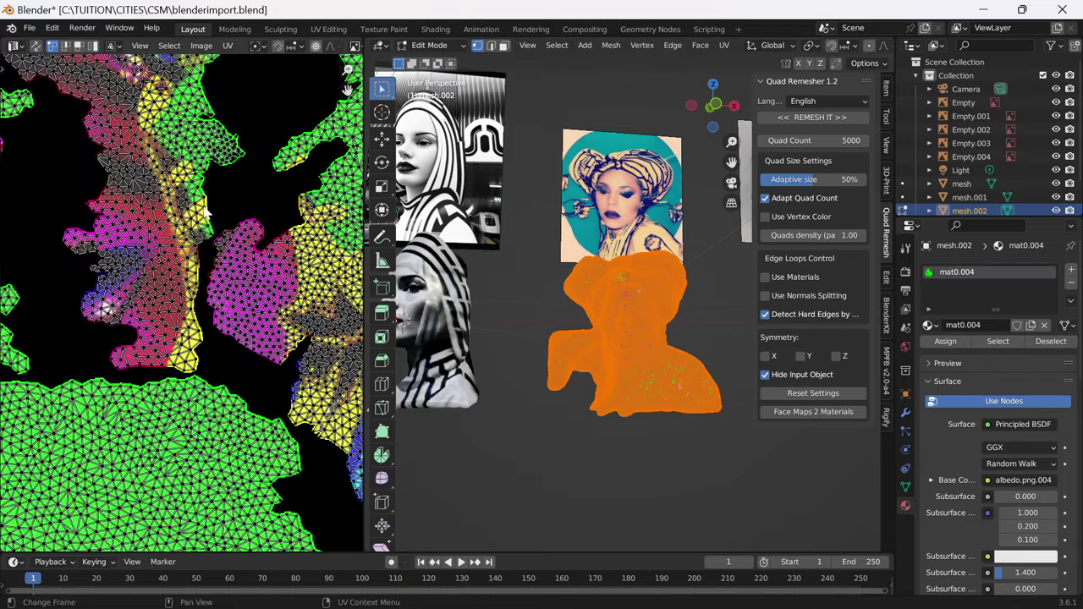
scroll(179, 229, down, 4)
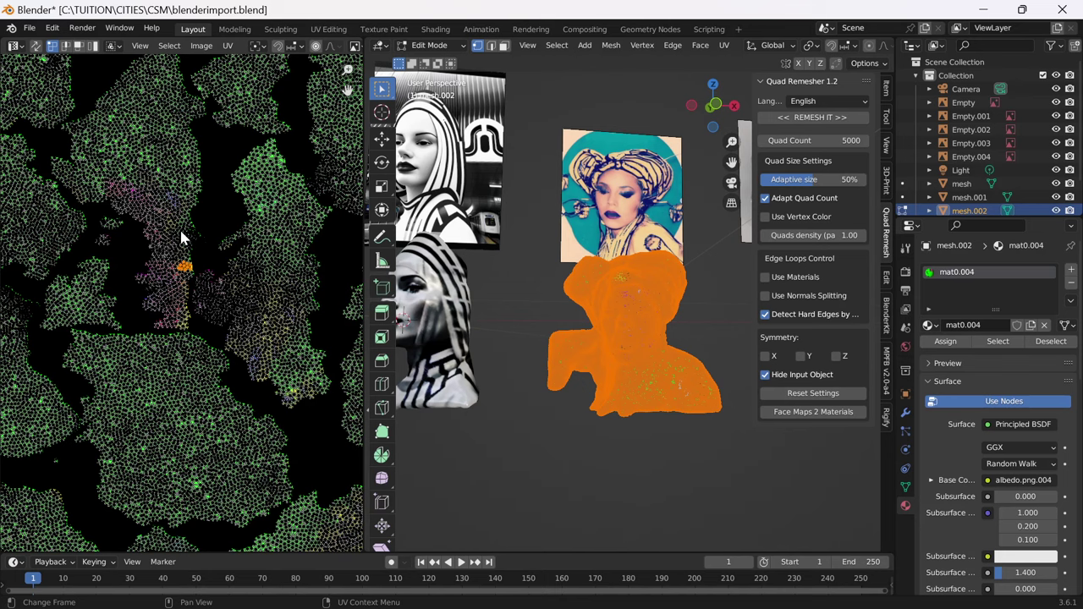
key(Tab)
scroll(167, 313, up, 3)
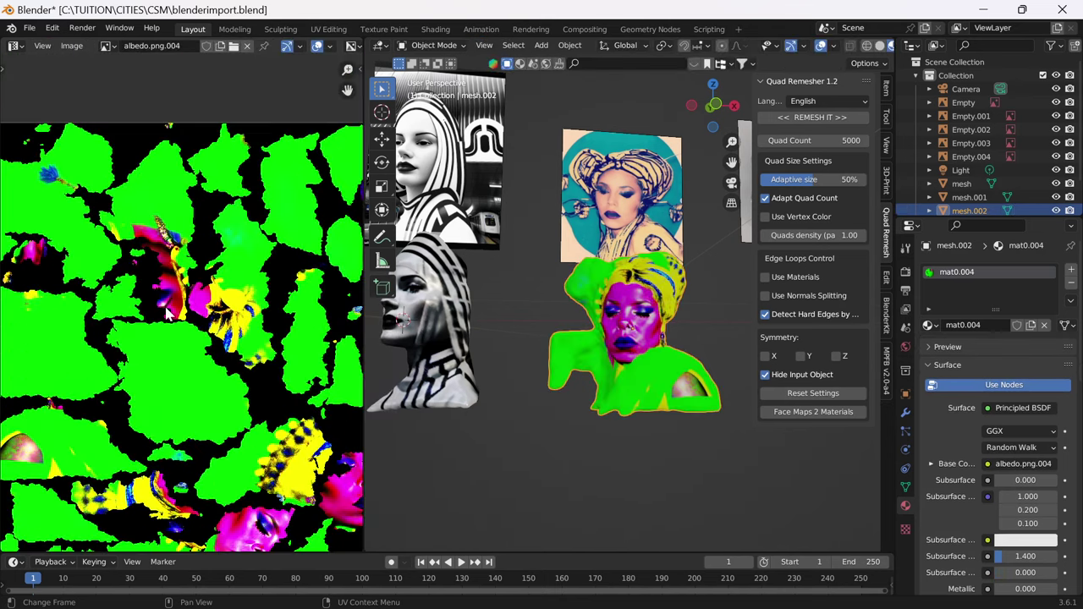
scroll(172, 283, down, 2)
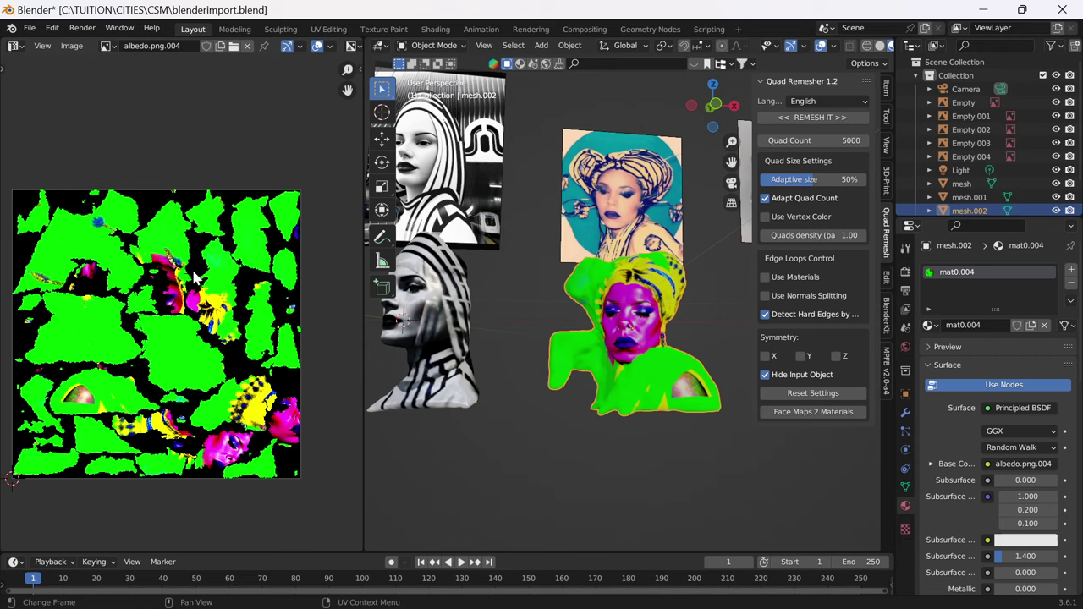
scroll(172, 283, up, 1)
scroll(589, 341, up, 1)
scroll(590, 341, up, 1)
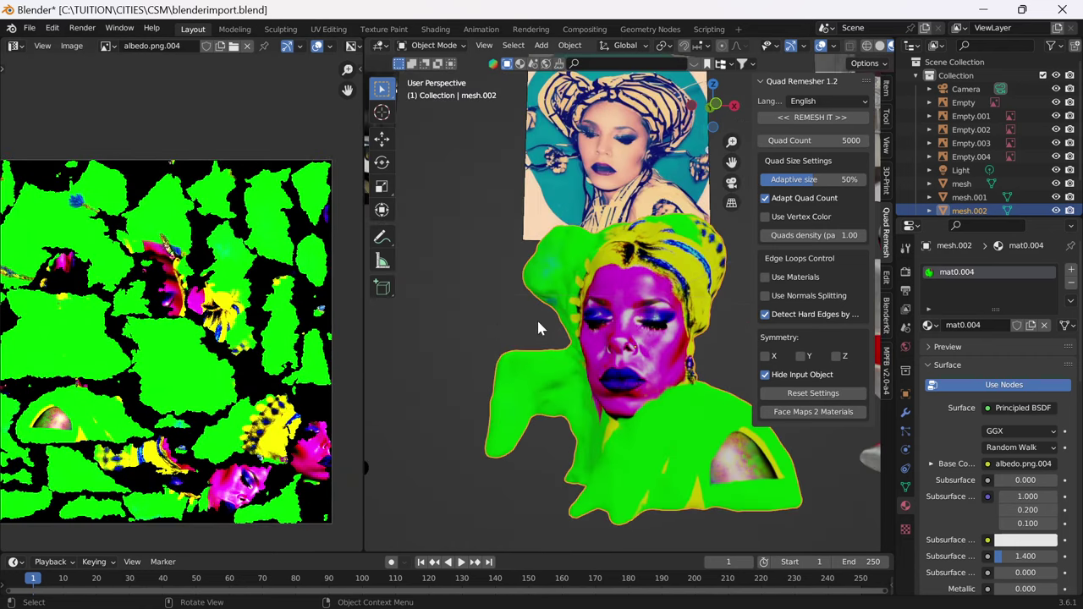
Step: Orbit the green bust and enter Edit Mode to view its dense triangle wireframe
middle_drag(538, 329, 472, 272)
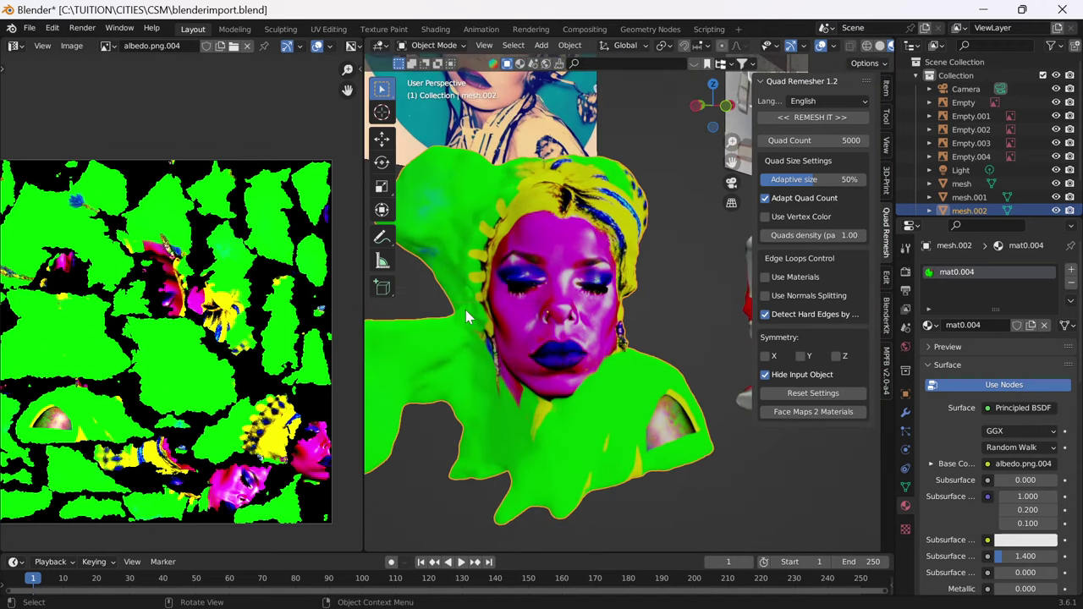
middle_drag(465, 317, 440, 334)
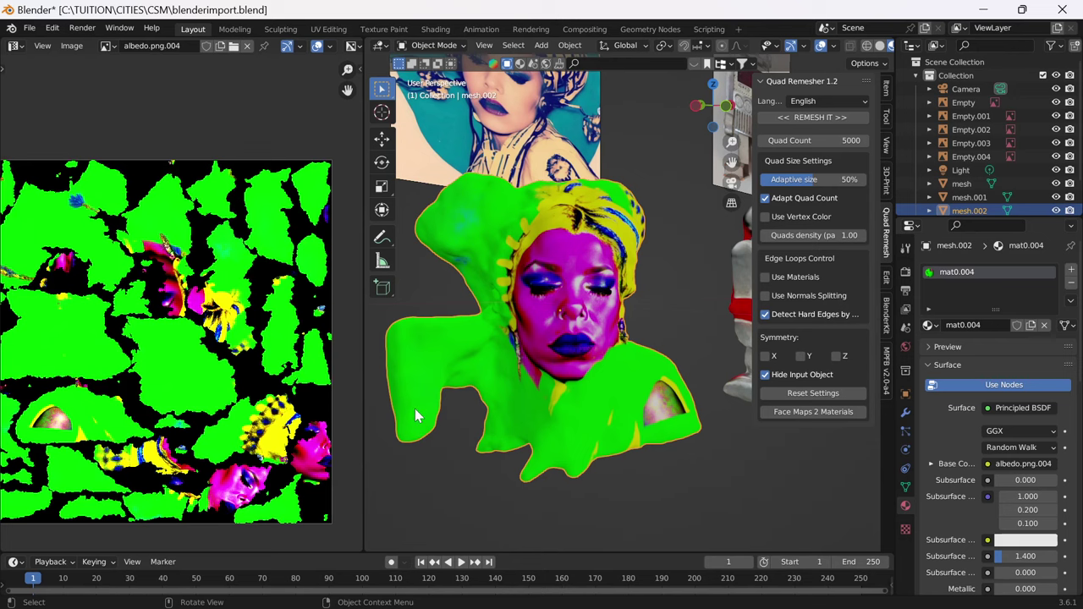
key(Tab)
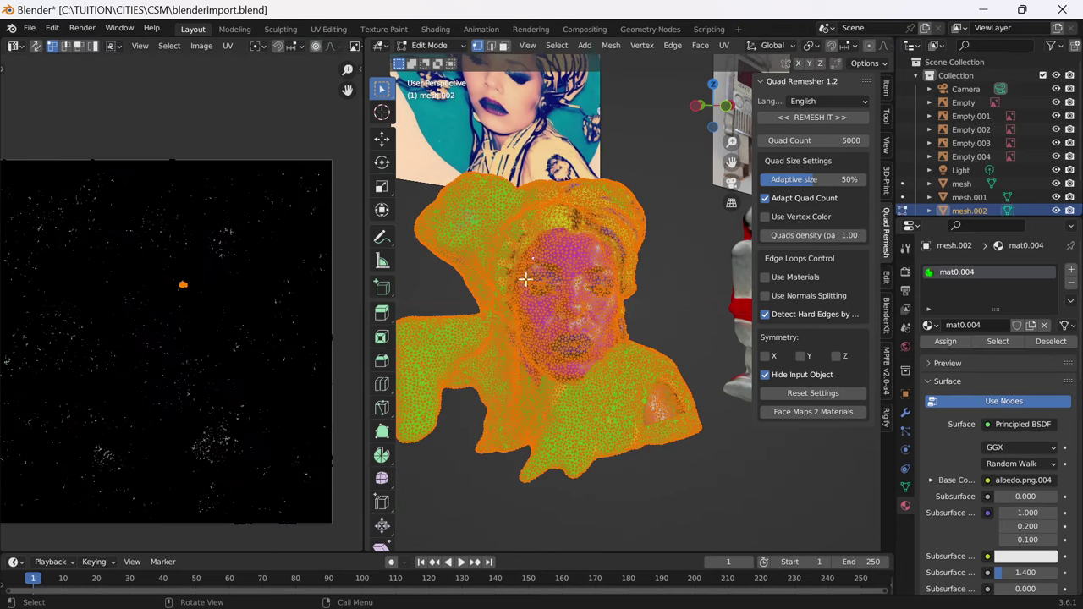
mouse_move(525, 279)
middle_down()
mouse_move(534, 282)
mouse_move(507, 274)
middle_up()
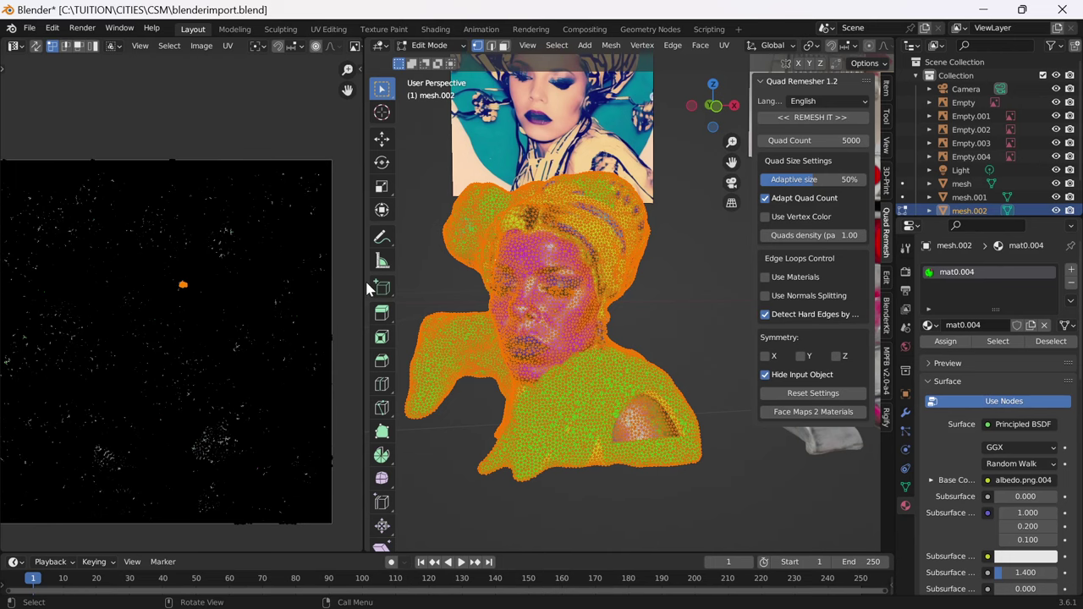
Step: Narrow the texture panel to widen the 3D view, then return to Object Mode
drag(365, 280, 258, 289)
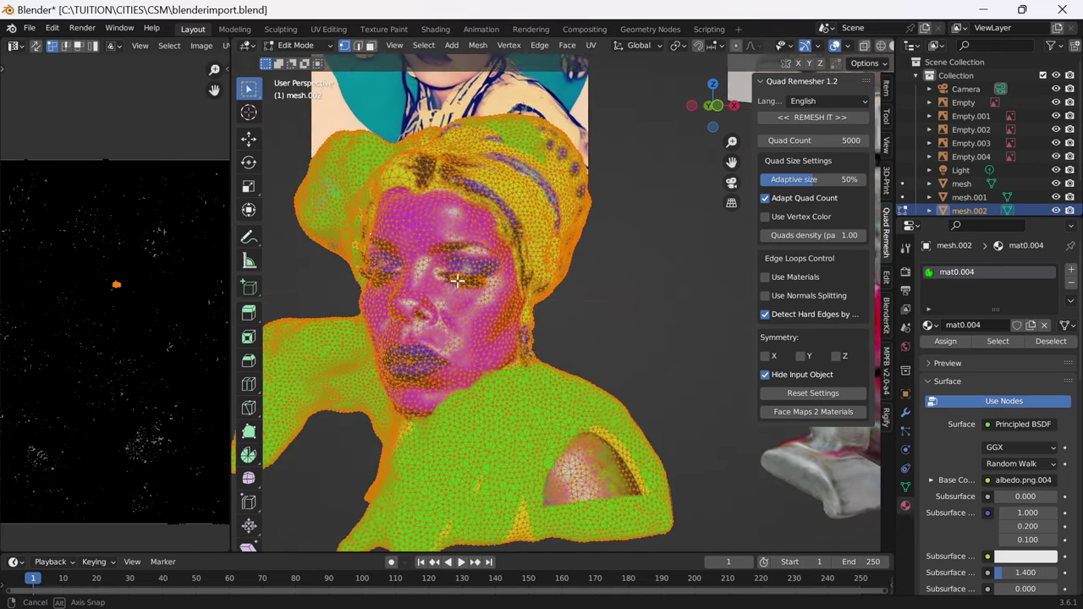
key(Tab)
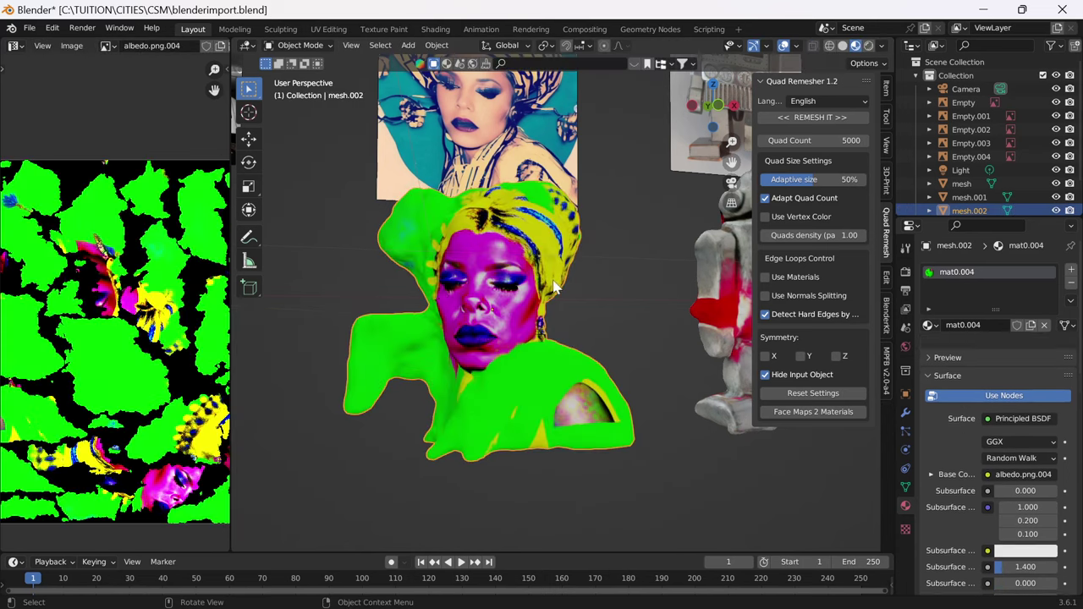
scroll(439, 319, up, 2)
middle_drag(457, 313, 464, 313)
Step: Switch the green bust into Sculpt Mode and widen the 3D view beside the image editor
click(294, 47)
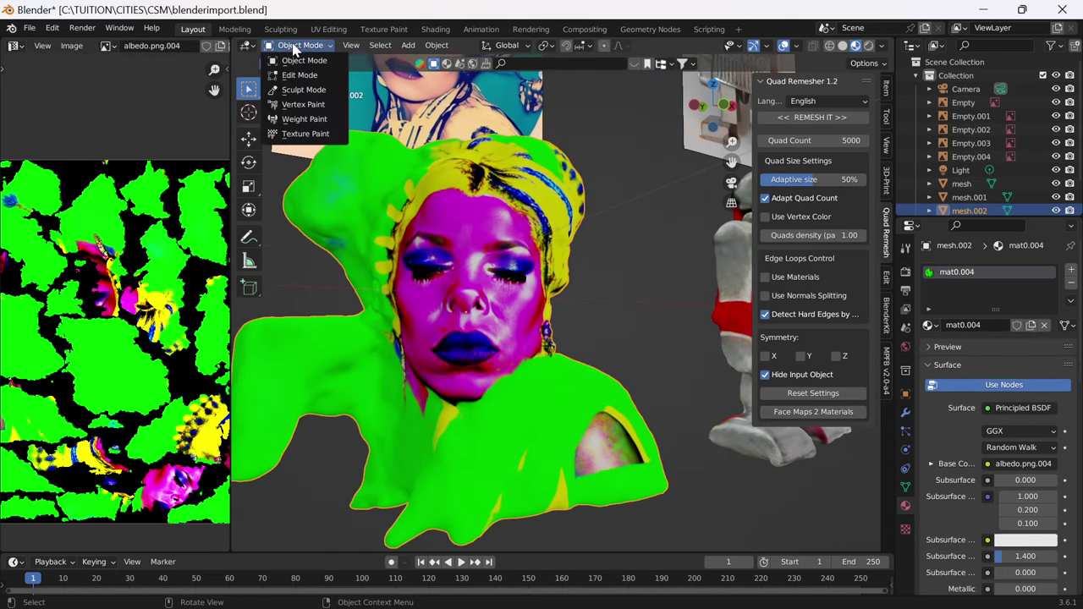
click(302, 94)
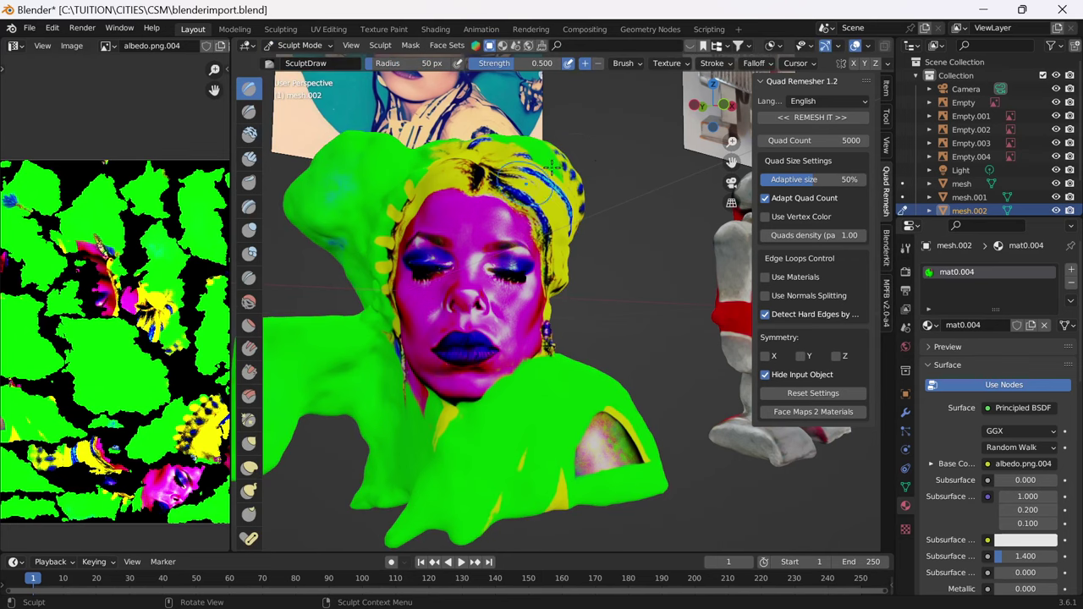
drag(232, 244, 66, 267)
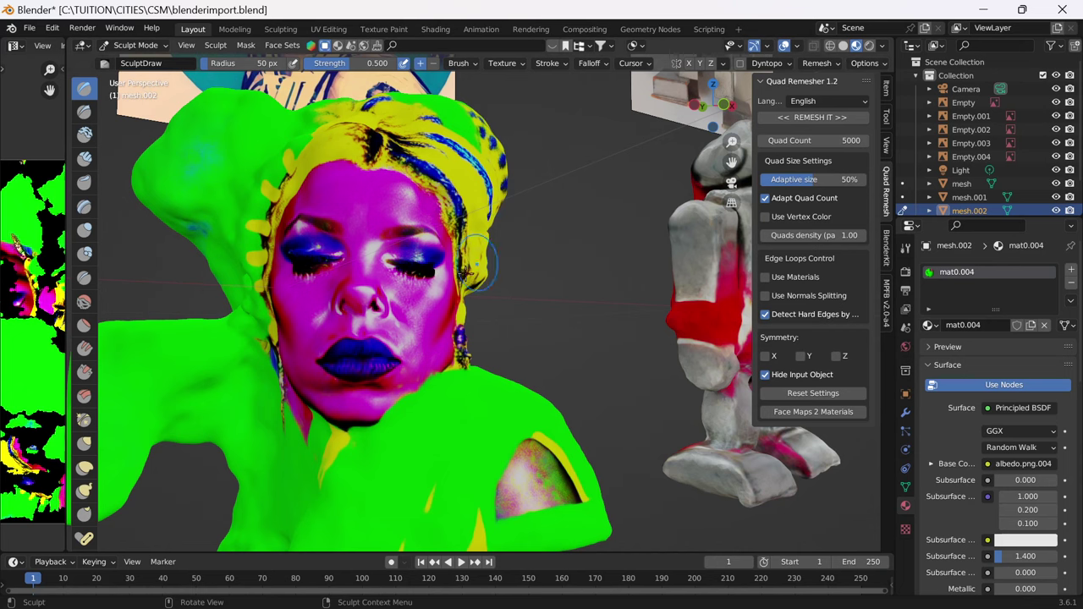
Step: Zoom out and orbit the view toward the striped head and its image
scroll(413, 230, down, 2)
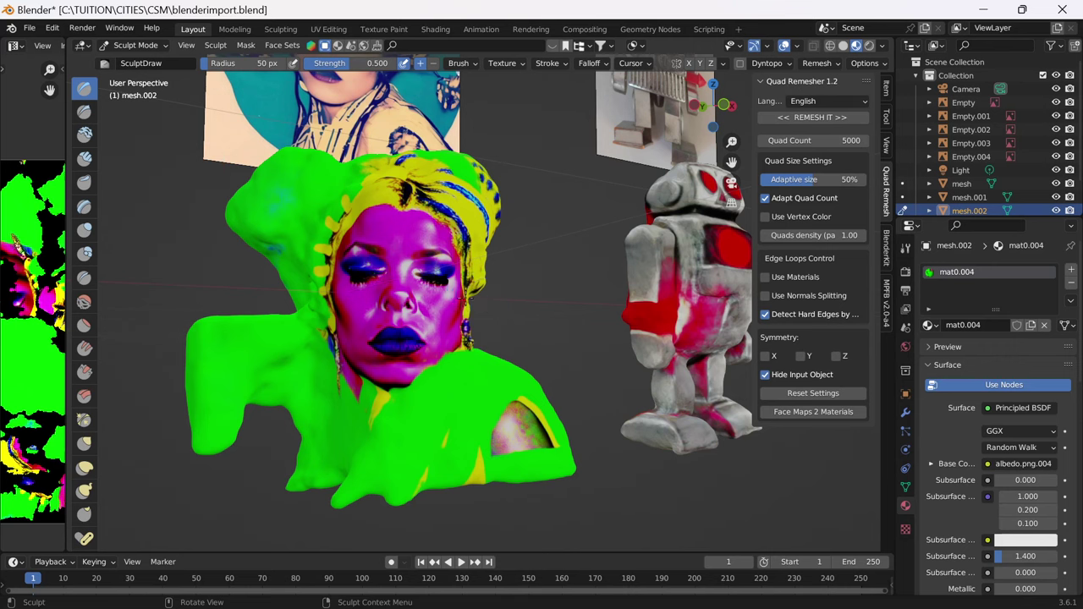
mouse_move(465, 298)
middle_down()
mouse_move(446, 319)
mouse_move(520, 305)
mouse_move(514, 314)
mouse_move(311, 332)
mouse_move(377, 279)
mouse_move(457, 243)
middle_up()
key(Tab)
key(Tab)
middle_drag(427, 305, 457, 303)
Step: Zoom, orbit and pan to bring the tower mesh and its source image into view
scroll(336, 336, down, 5)
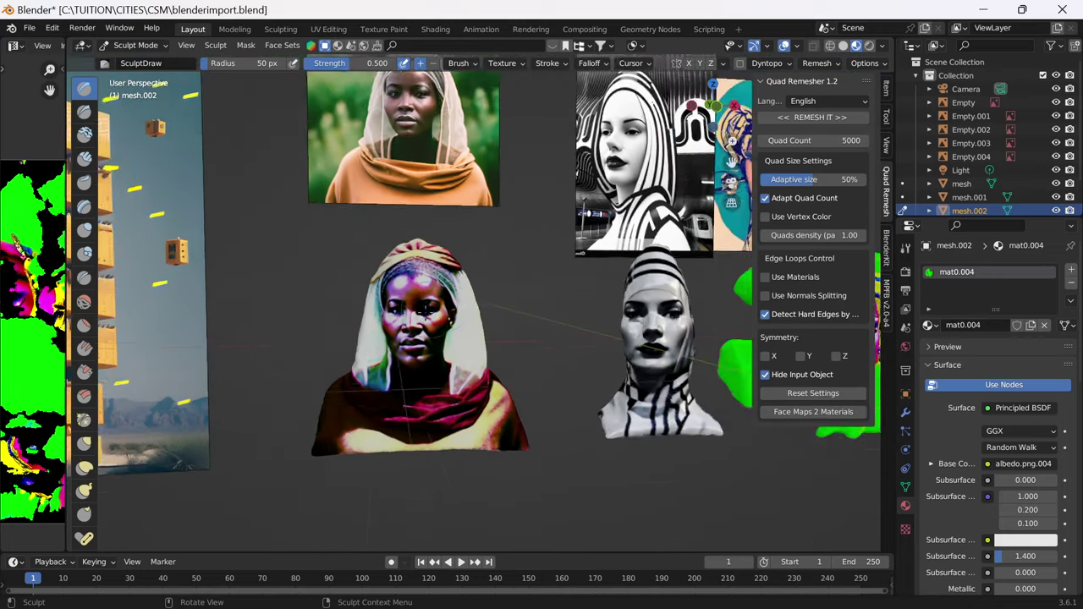
mouse_move(336, 337)
middle_down()
mouse_move(334, 311)
mouse_move(448, 315)
mouse_move(398, 308)
middle_up()
scroll(332, 311, up, 5)
scroll(355, 301, up, 8)
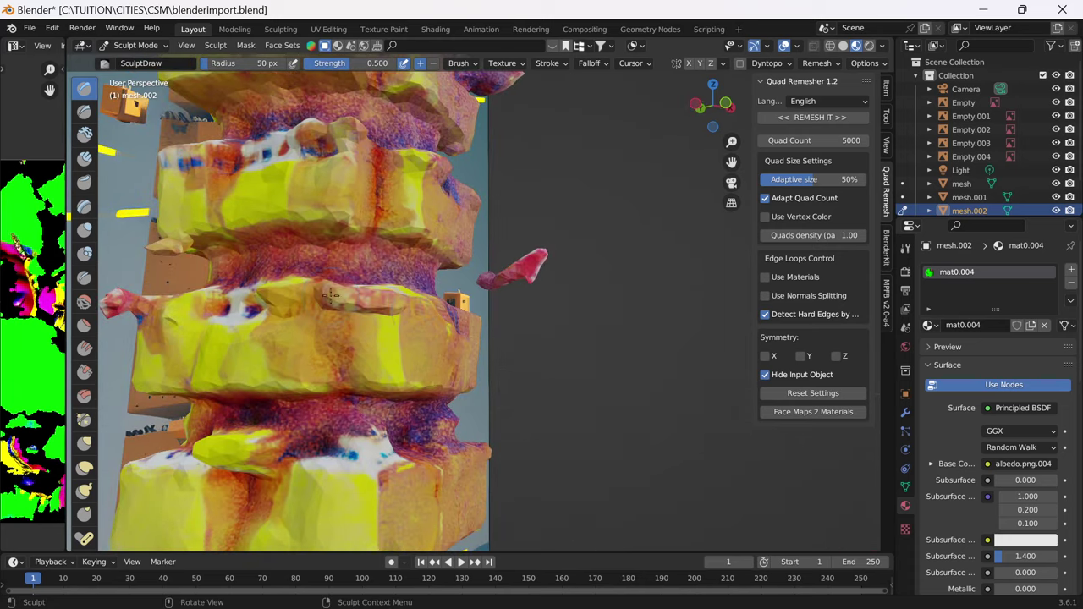
scroll(329, 308, down, 5)
shift+middle_drag(330, 309, 236, 298)
scroll(238, 296, down, 6)
mouse_move(372, 325)
middle_down()
mouse_move(390, 332)
mouse_move(335, 353)
middle_up()
scroll(336, 354, up, 3)
scroll(335, 354, up, 1)
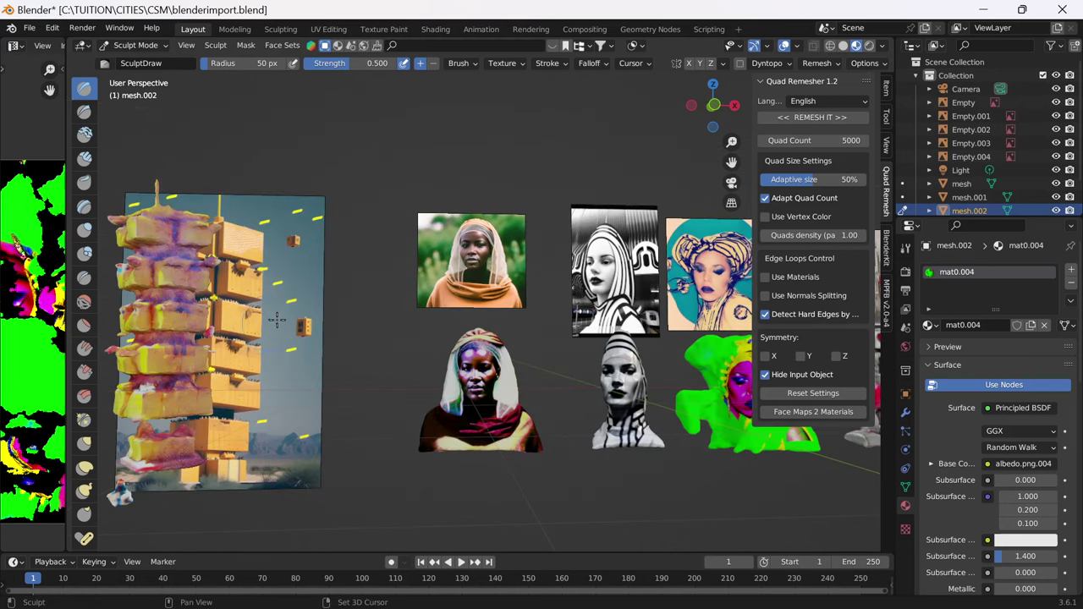
middle_drag(247, 323, 291, 289)
scroll(336, 221, up, 2)
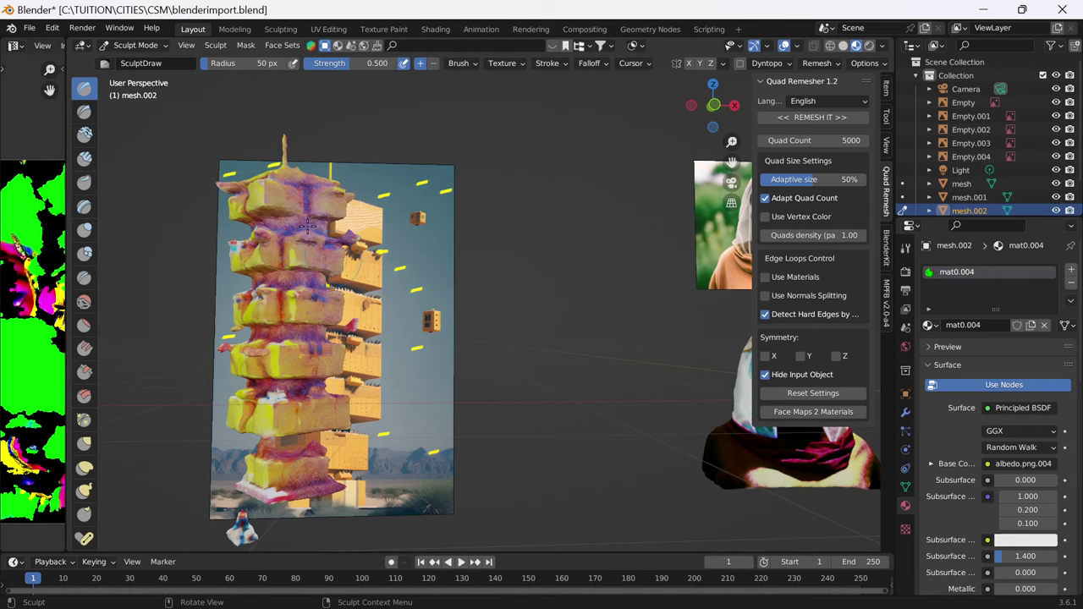
click(140, 45)
Step: Return to Object Mode and move the tower's source image plane to the right of its mesh
click(150, 60)
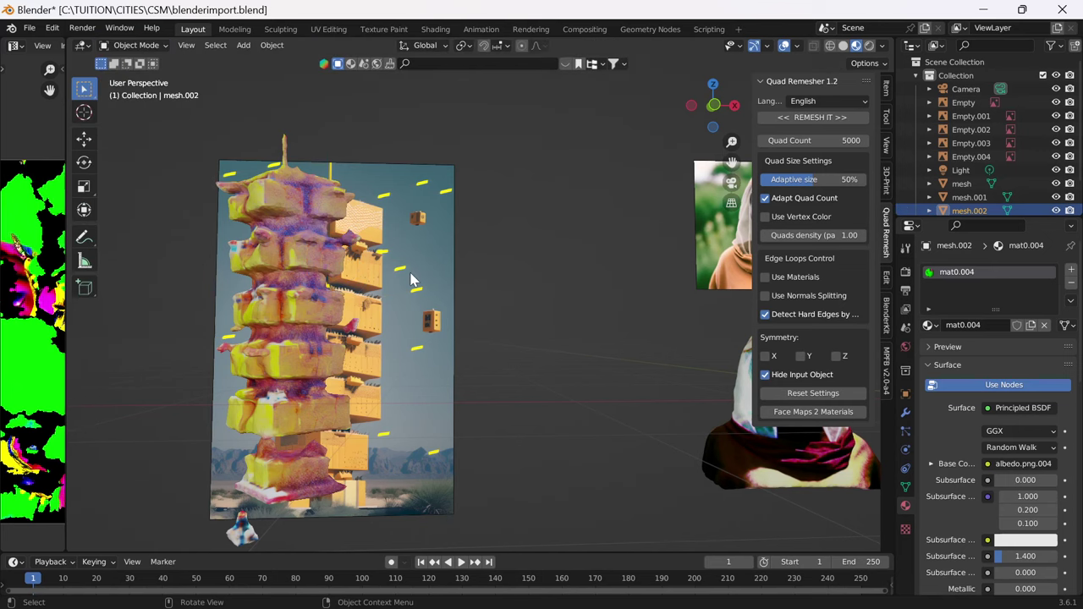
click(411, 279)
key(g)
click(460, 309)
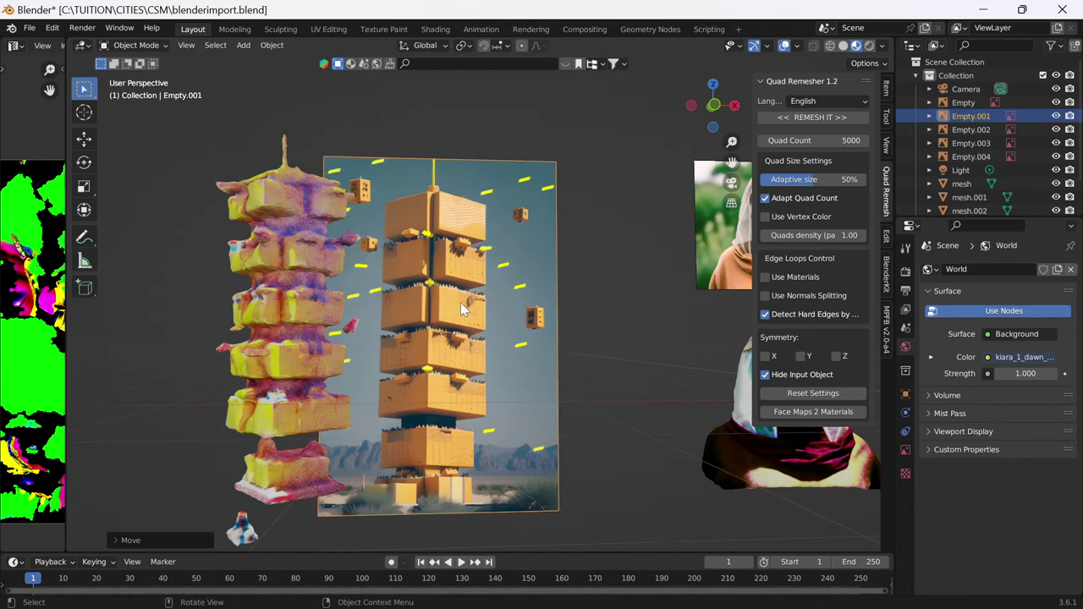
Step: Shift the view along the row of face images and select the striped bust mesh.001
scroll(430, 304, up, 2)
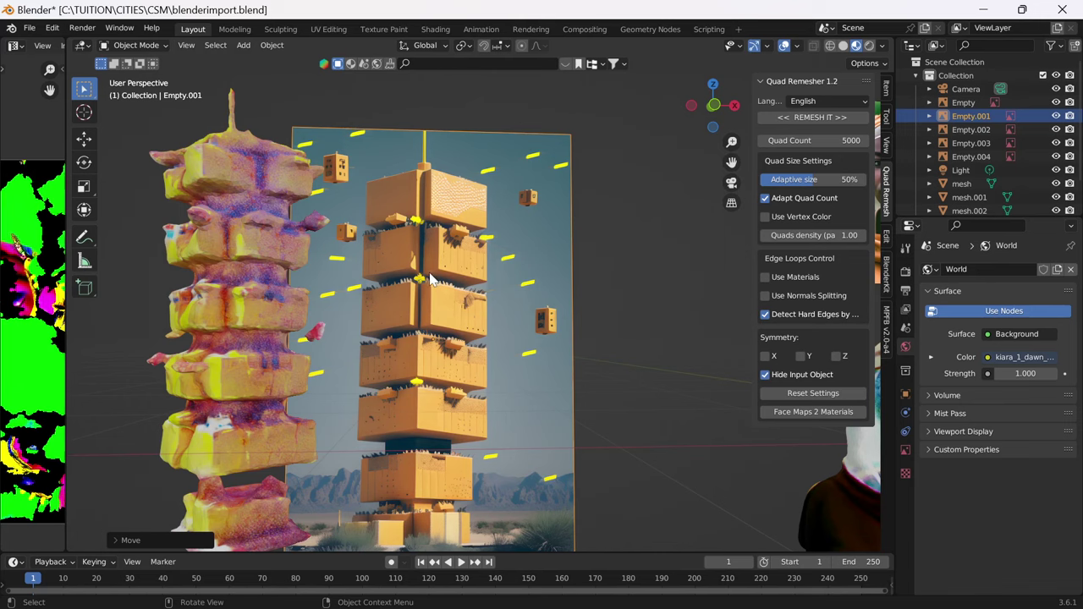
shift+middle_drag(474, 252, 244, 271)
ctrl+scroll(245, 266, right, 3)
scroll(359, 292, down, 4)
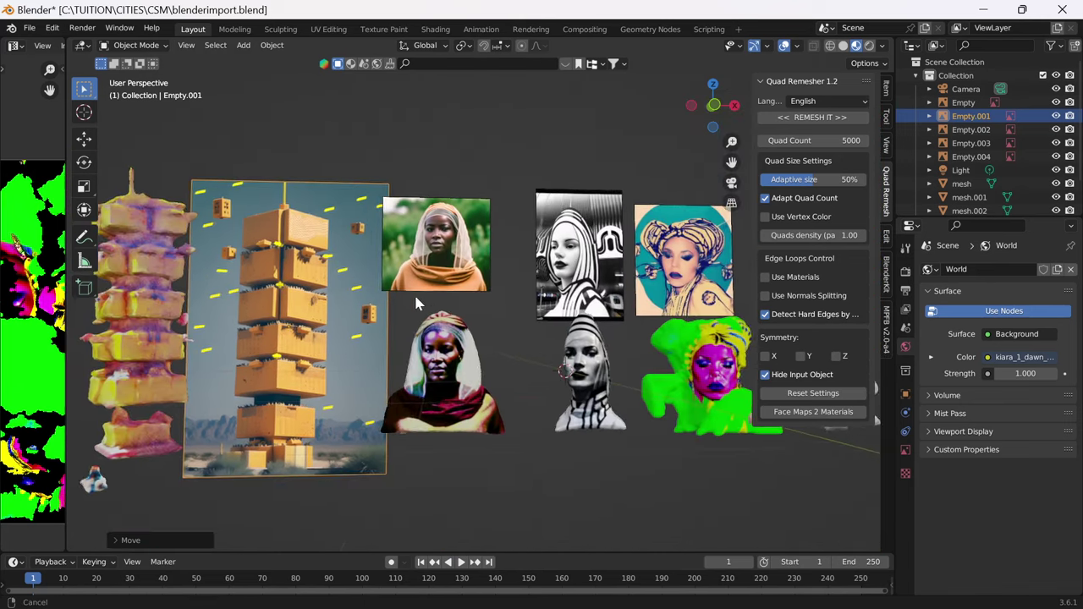
ctrl+scroll(385, 339, right, 5)
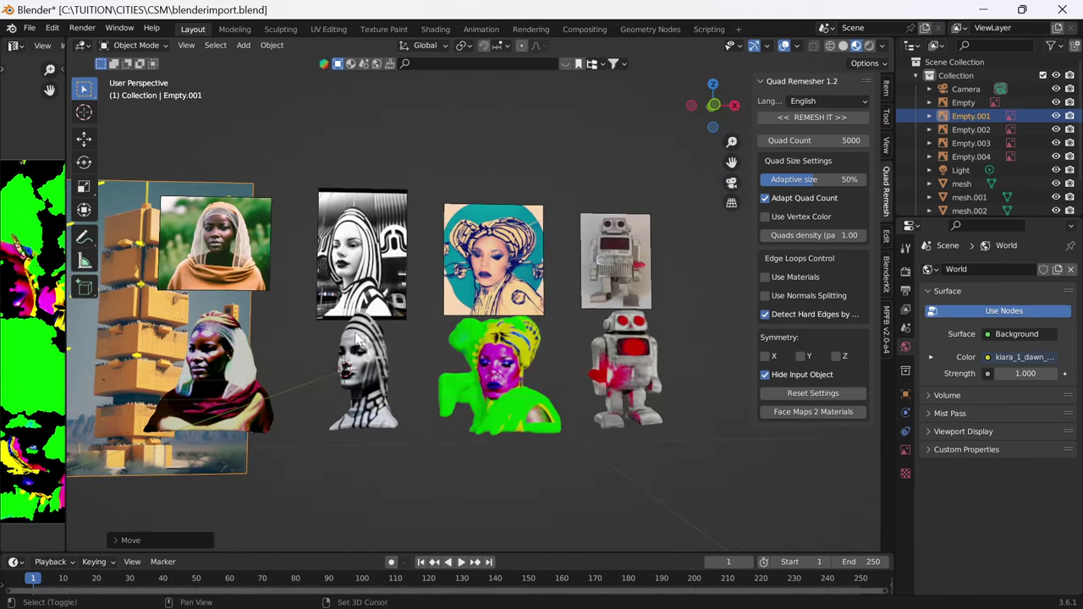
middle_drag(365, 339, 304, 393)
scroll(369, 385, up, 3)
click(406, 382)
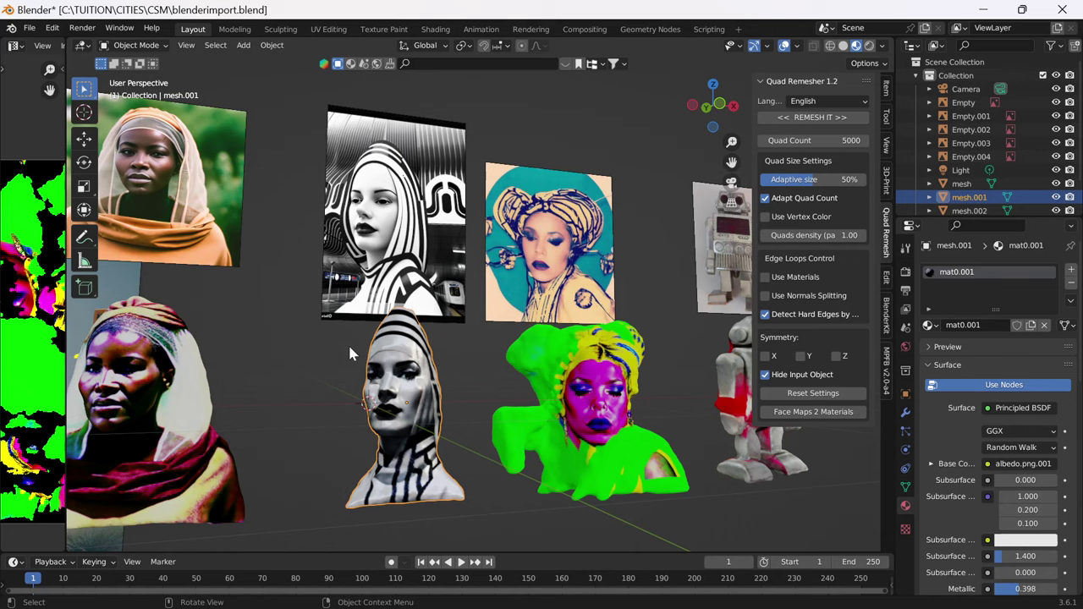
Step: Switch the viewport to Solid shading so the busts show as plain grey geometry
middle_drag(433, 370, 488, 330)
scroll(488, 330, up, 5)
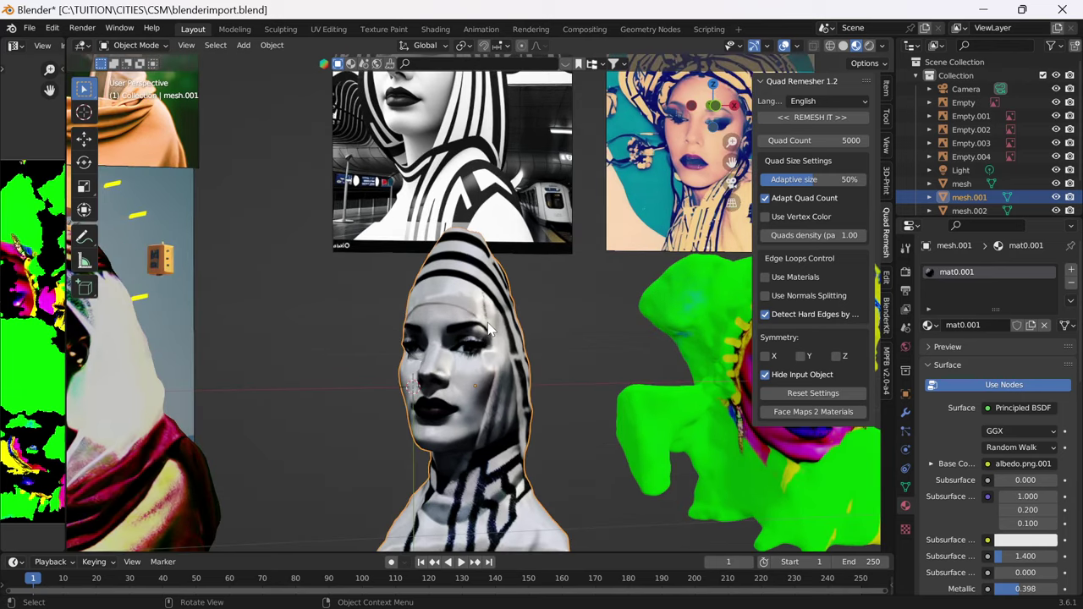
scroll(488, 330, down, 2)
click(843, 47)
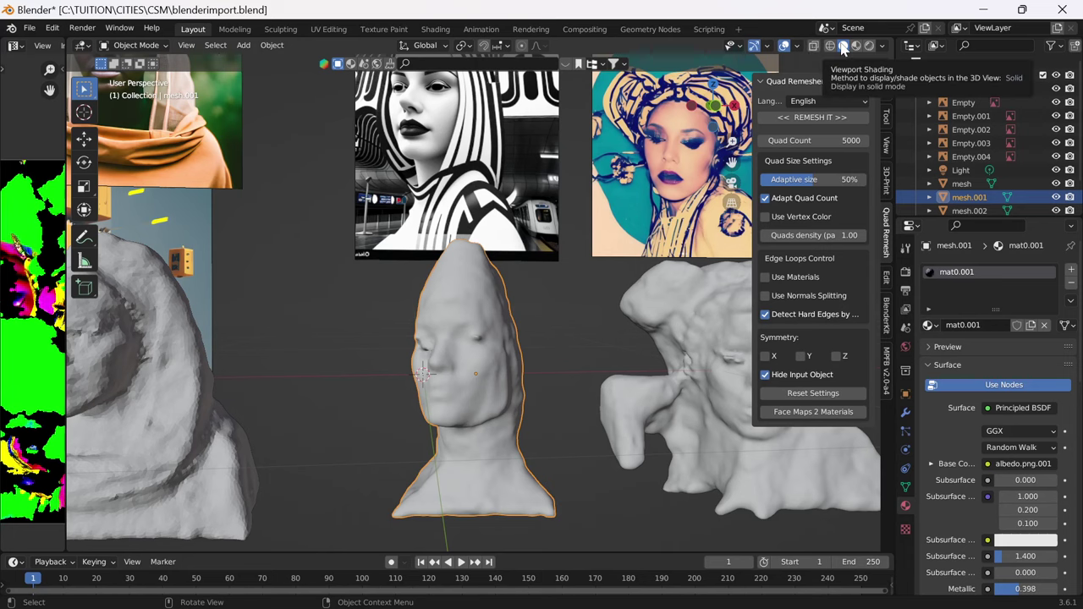
Step: Orbit and zoom in close on the striped head mesh.001
middle_drag(546, 323, 487, 377)
scroll(473, 356, up, 4)
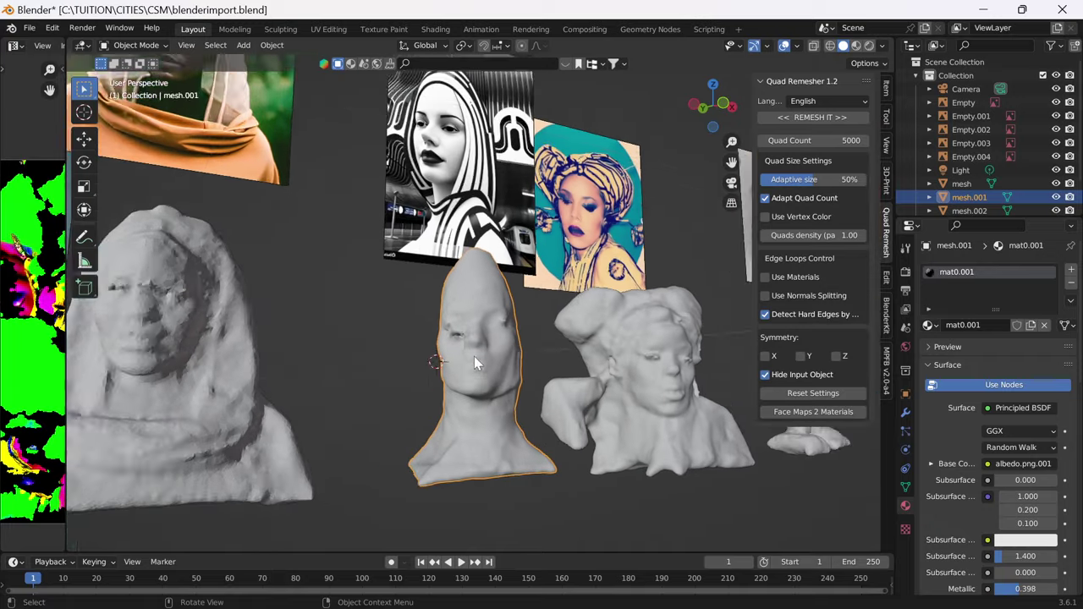
scroll(472, 355, up, 2)
scroll(474, 355, up, 2)
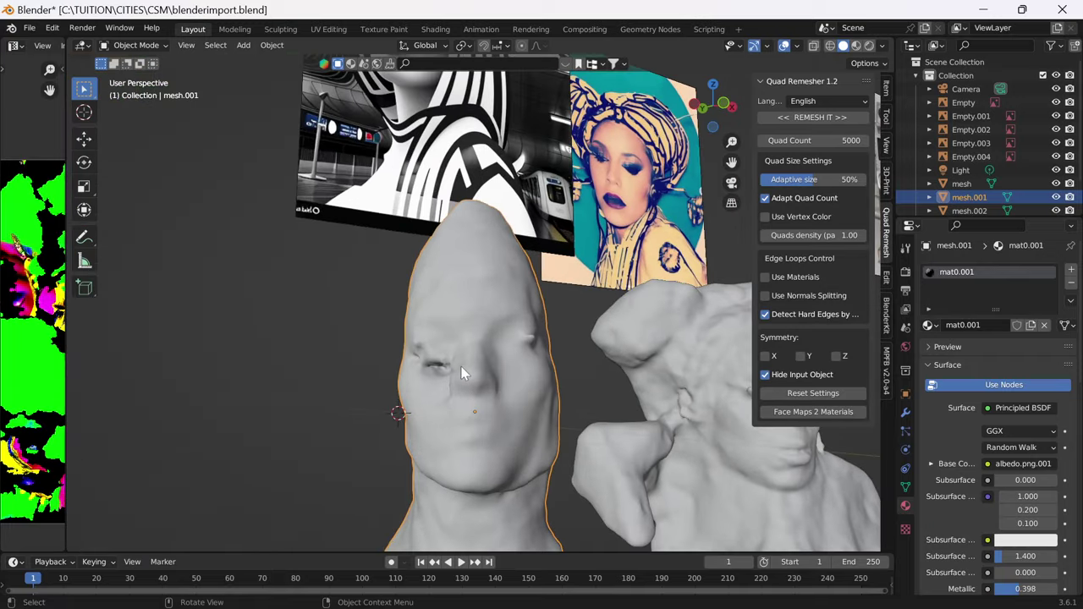
middle_drag(507, 353, 385, 404)
Step: Show the striped head's wireframe in Edit Mode, then switch it to Sculpt Mode
key(Tab)
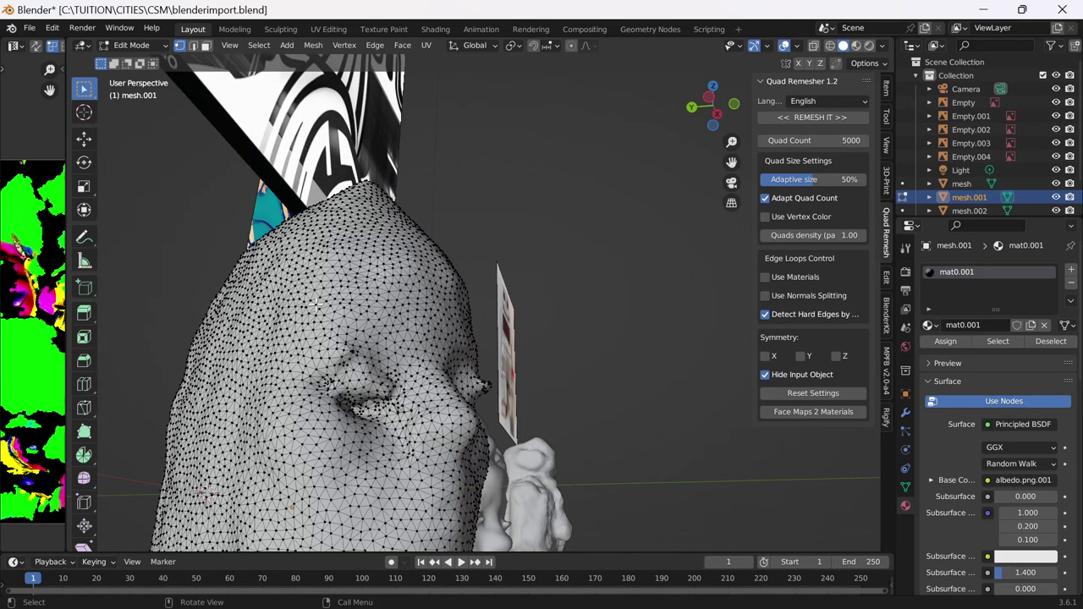
click(137, 53)
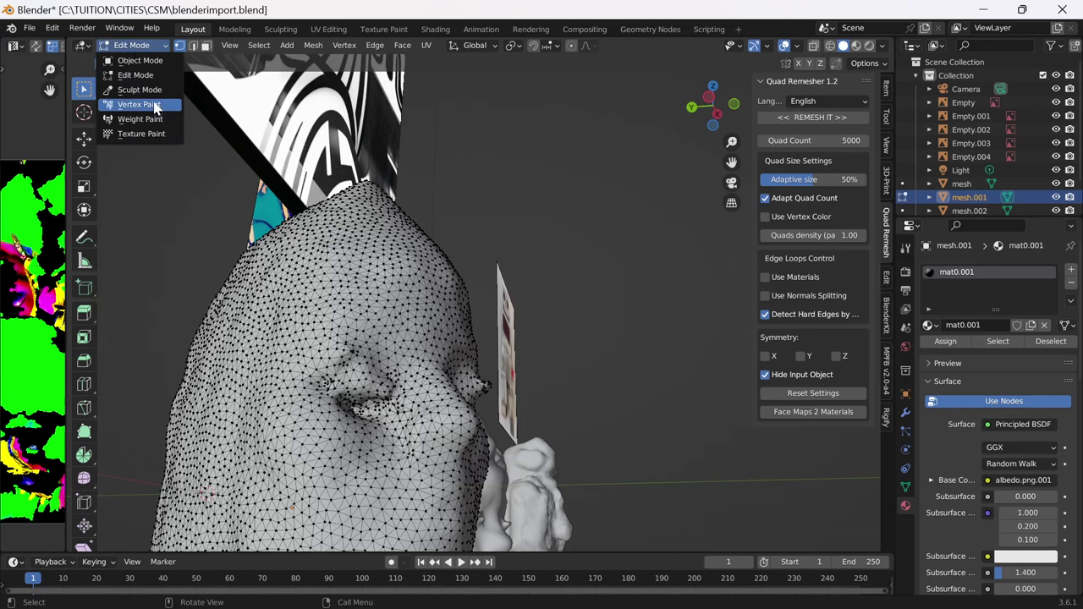
click(151, 87)
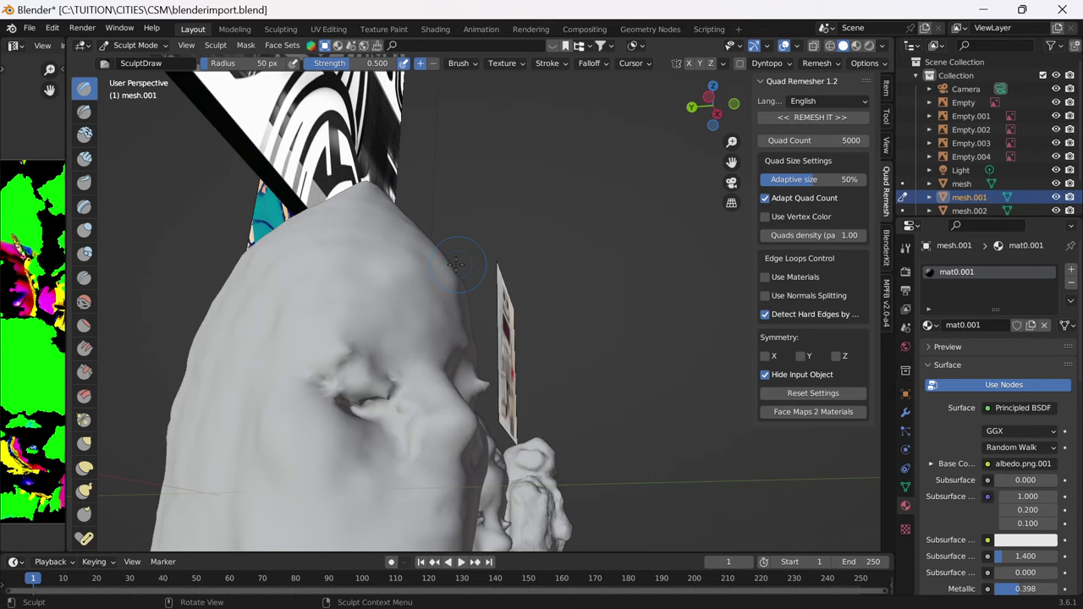
Step: Return to Object Mode and orbit to reveal the other busts and images
click(138, 45)
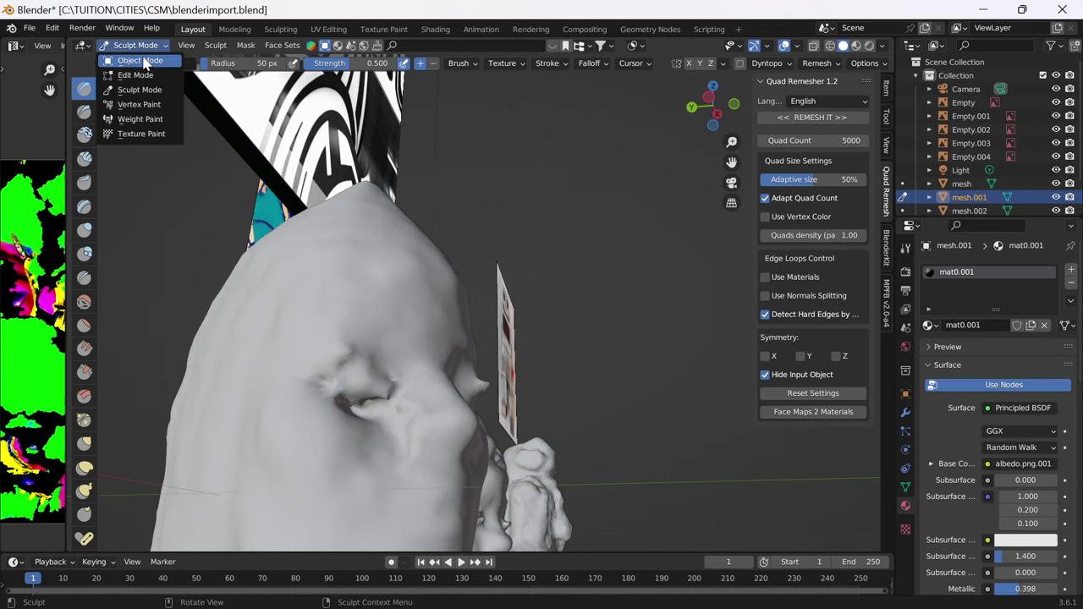
click(135, 58)
mouse_move(425, 300)
middle_down()
mouse_move(347, 338)
mouse_move(300, 341)
mouse_move(447, 348)
mouse_move(368, 356)
mouse_move(410, 359)
mouse_move(428, 346)
mouse_move(423, 355)
middle_up()
scroll(419, 344, down, 5)
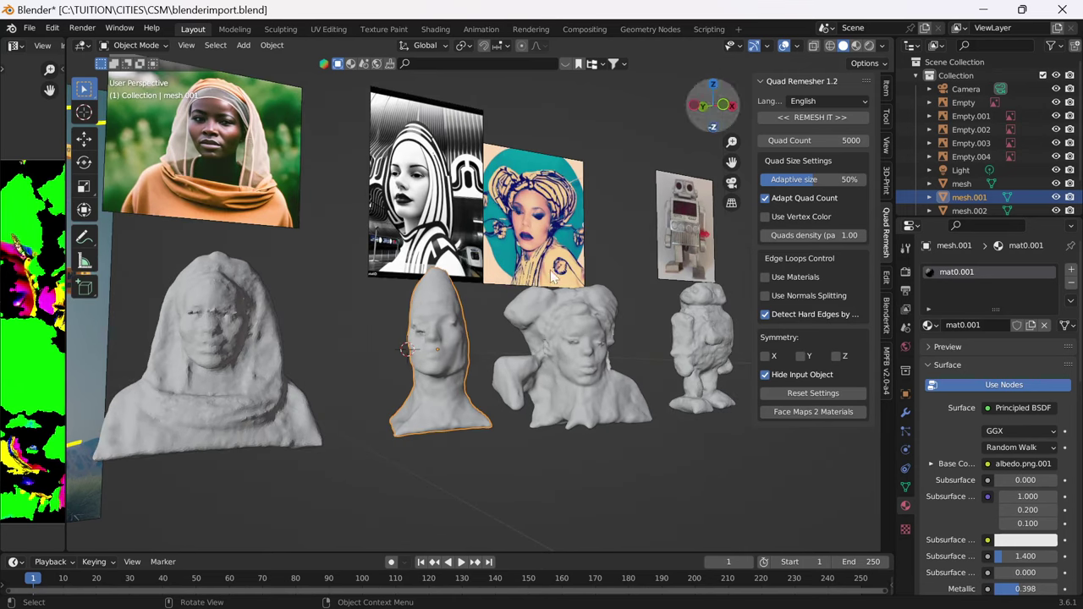
scroll(338, 367, up, 6)
middle_drag(356, 382, 377, 196)
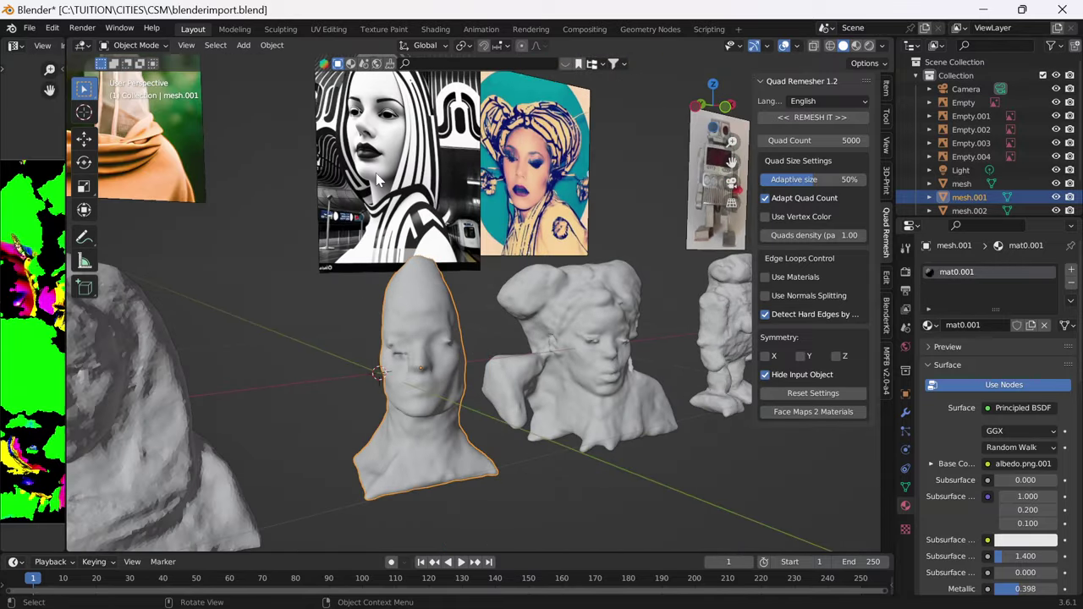
Step: Select the black-and-white striped image plane and orbit to bring a third head into view
click(378, 169)
scroll(390, 353, up, 2)
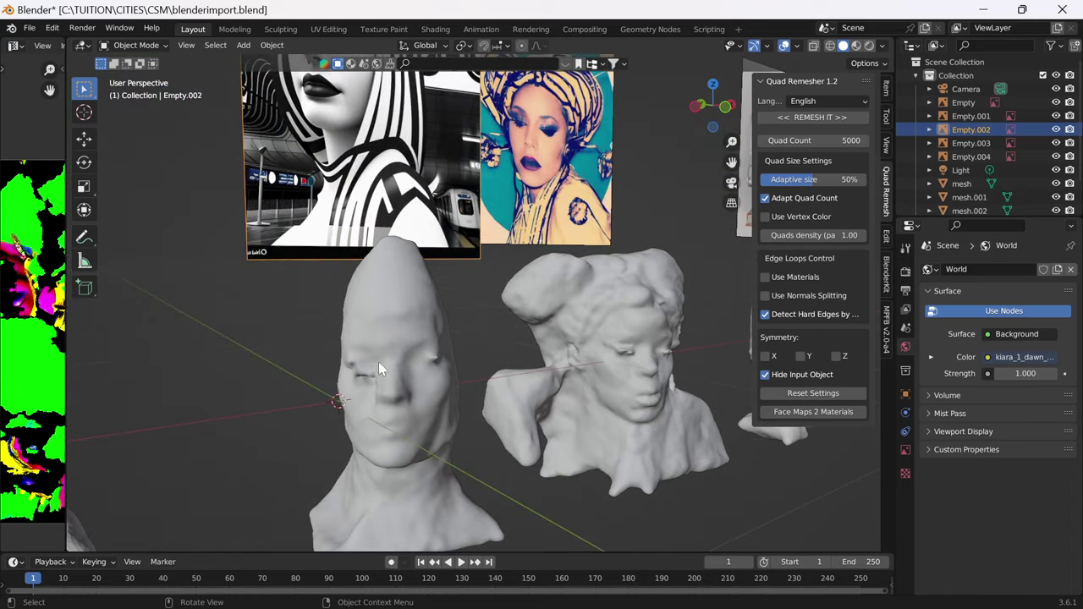
middle_drag(378, 361, 487, 290)
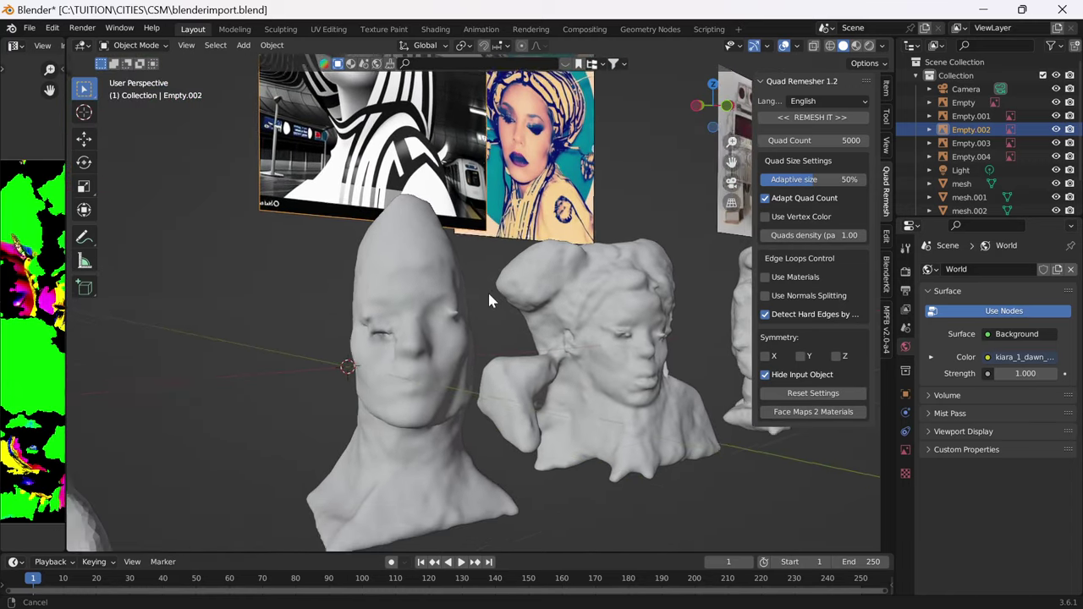
scroll(486, 294, up, 3)
middle_drag(504, 237, 322, 297)
scroll(449, 279, down, 3)
Step: Select the hooded woman's bust and swing it toward the centre of the view
click(237, 367)
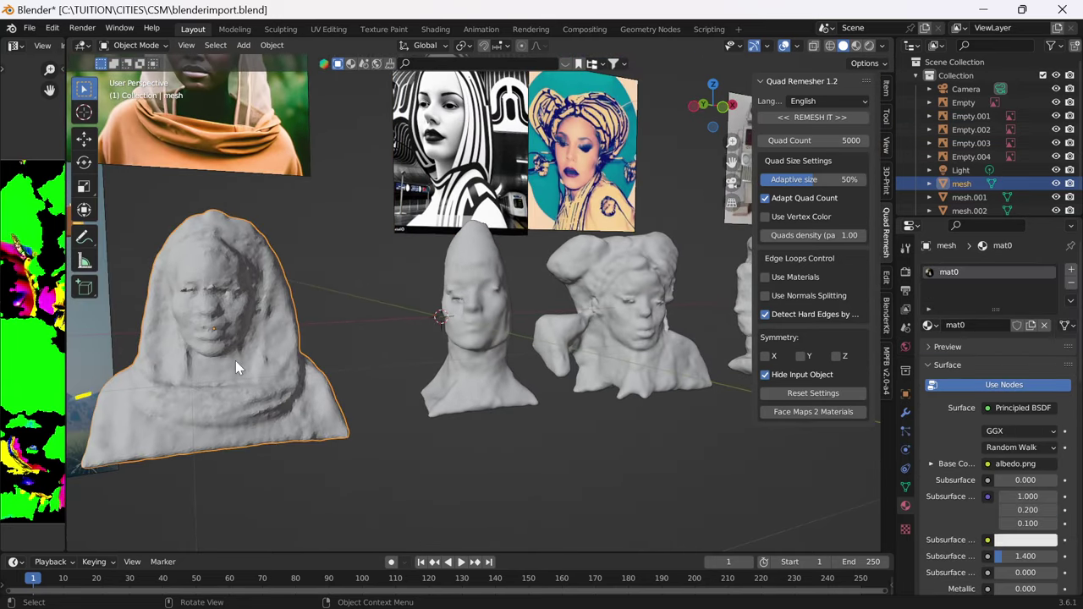
middle_drag(235, 360, 440, 396)
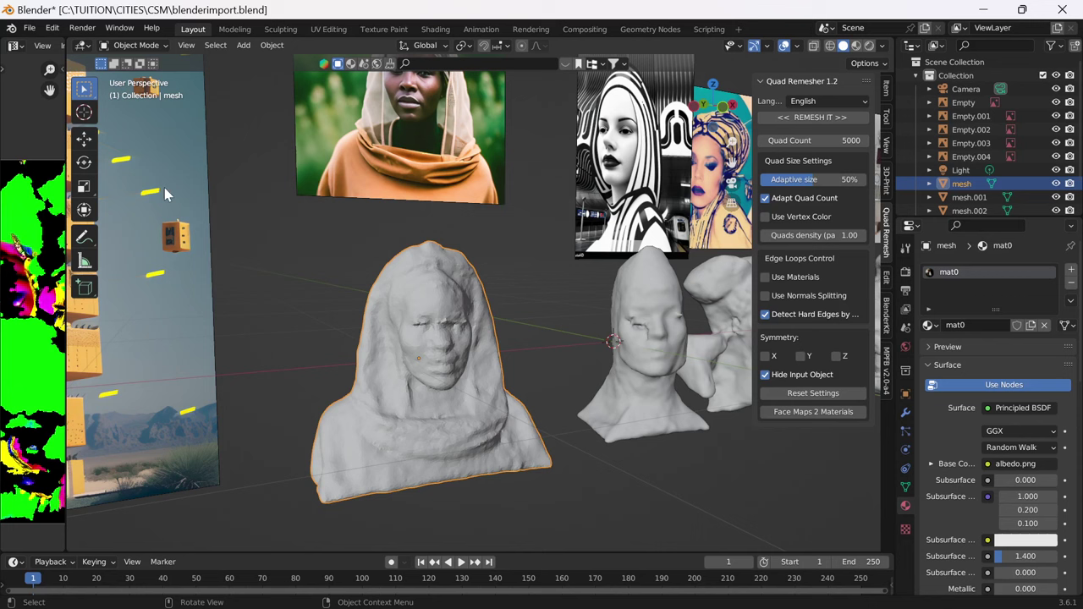
click(135, 45)
Step: Switch the hooded bust to Sculpt Mode, then zoom in and orbit around its head
click(155, 91)
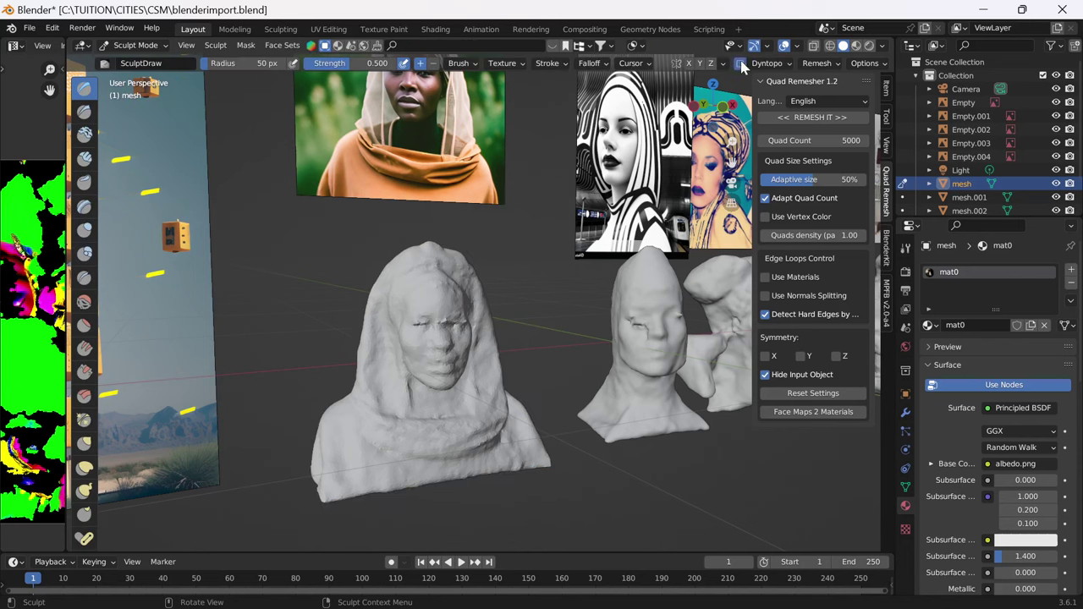
scroll(526, 268, up, 3)
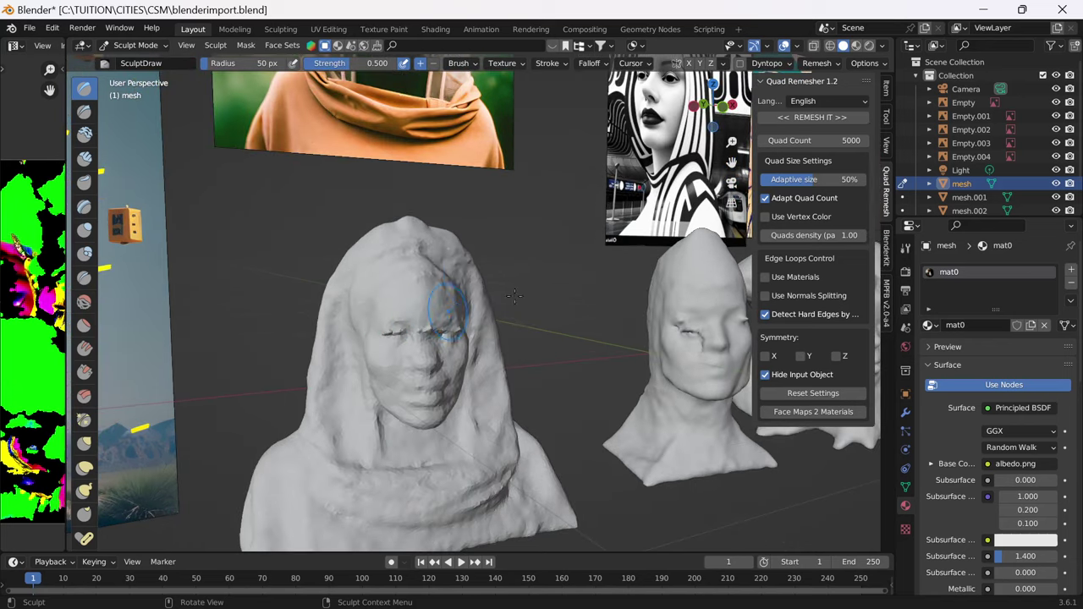
middle_drag(499, 375, 418, 372)
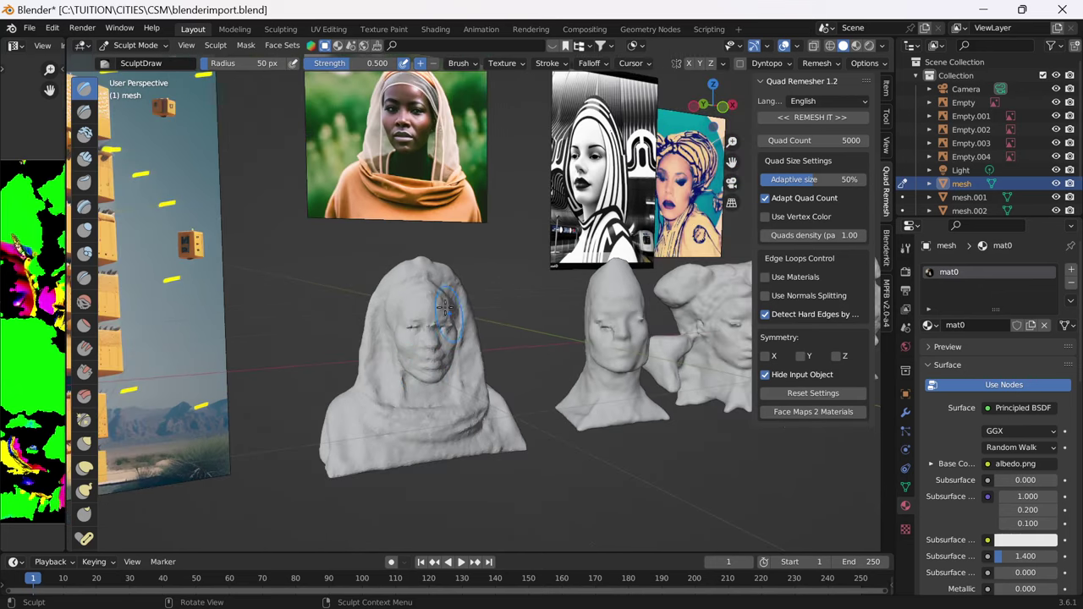
click(856, 46)
middle_drag(461, 292, 474, 281)
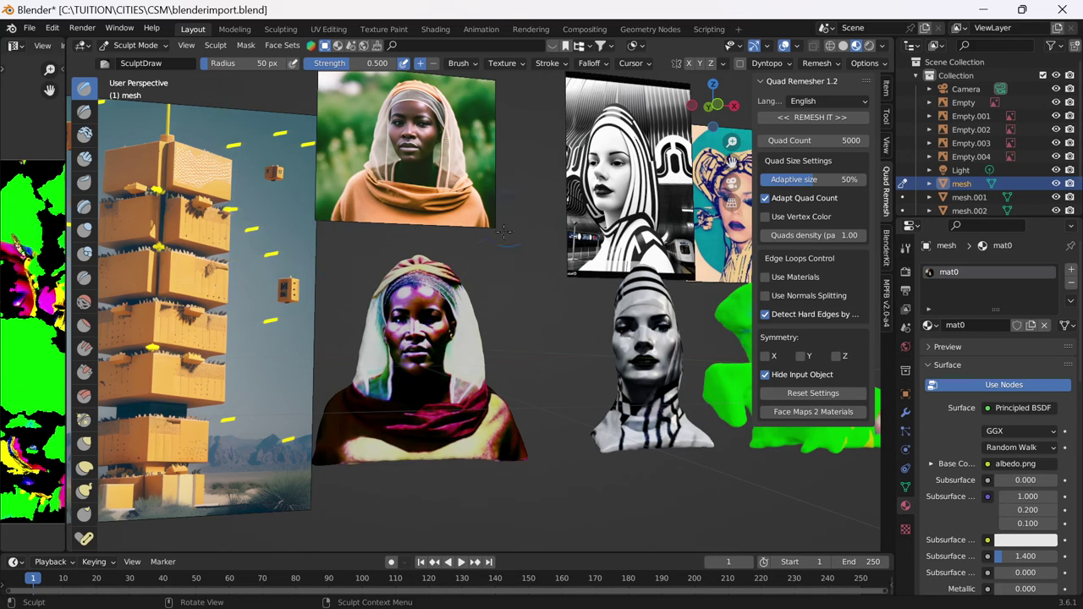
scroll(516, 282, down, 2)
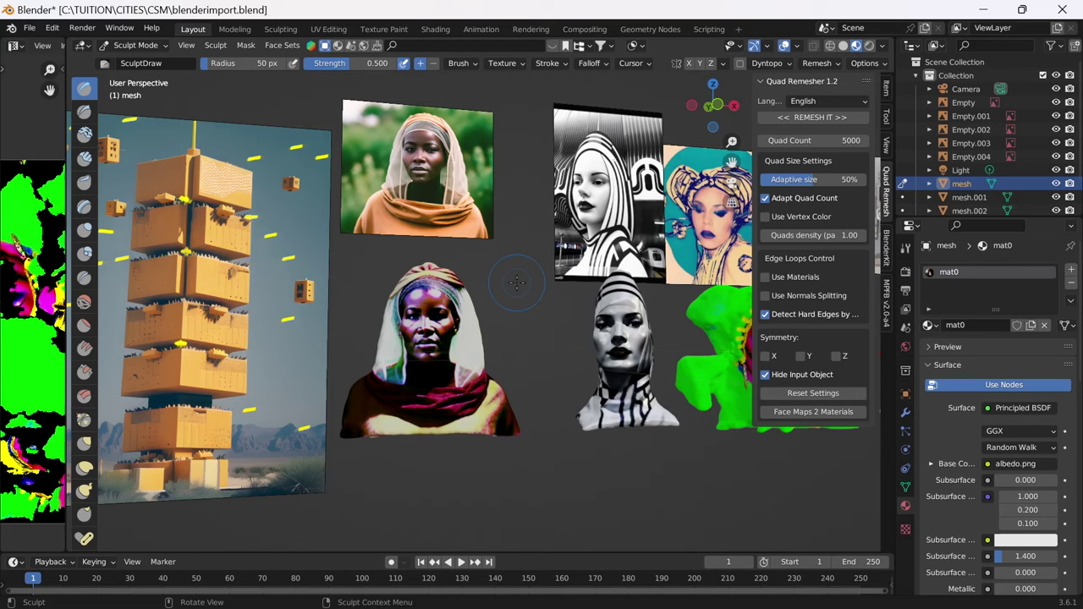
scroll(516, 283, up, 2)
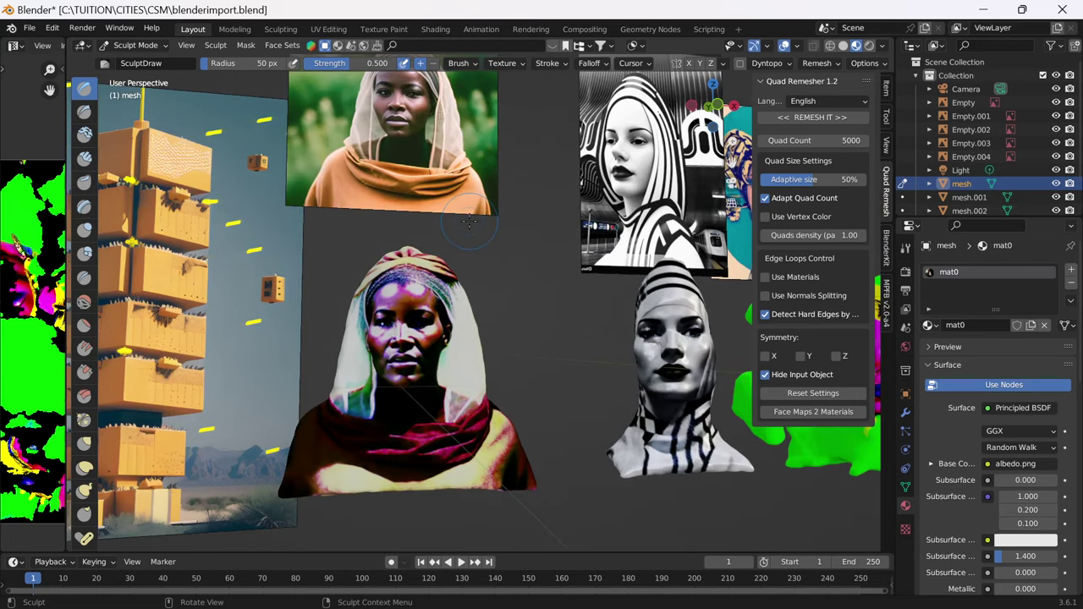
middle_drag(469, 221, 453, 161)
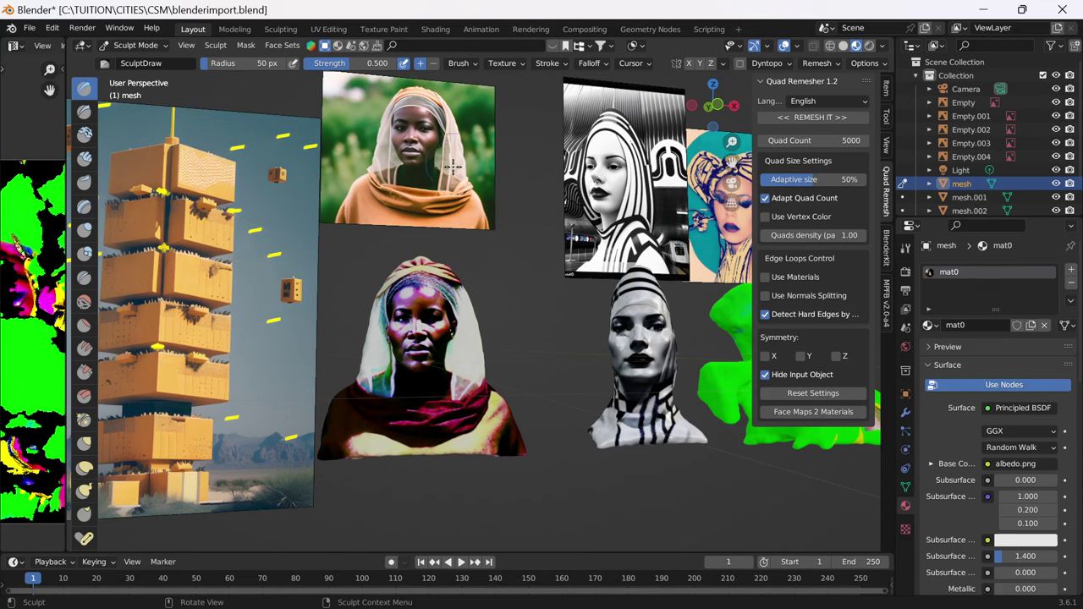
middle_drag(536, 285, 465, 309)
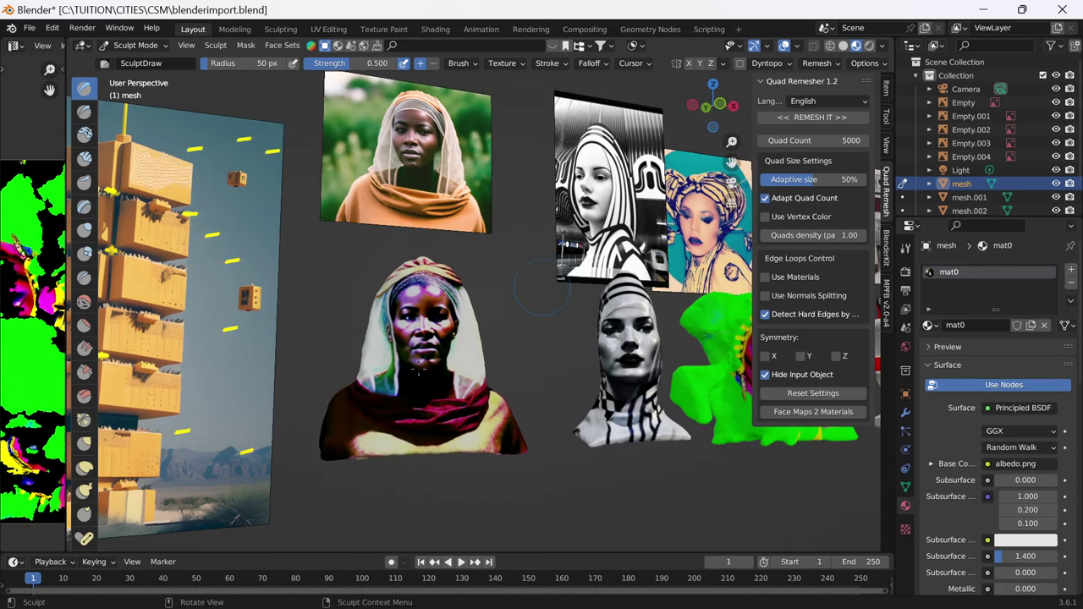
scroll(447, 317, up, 3)
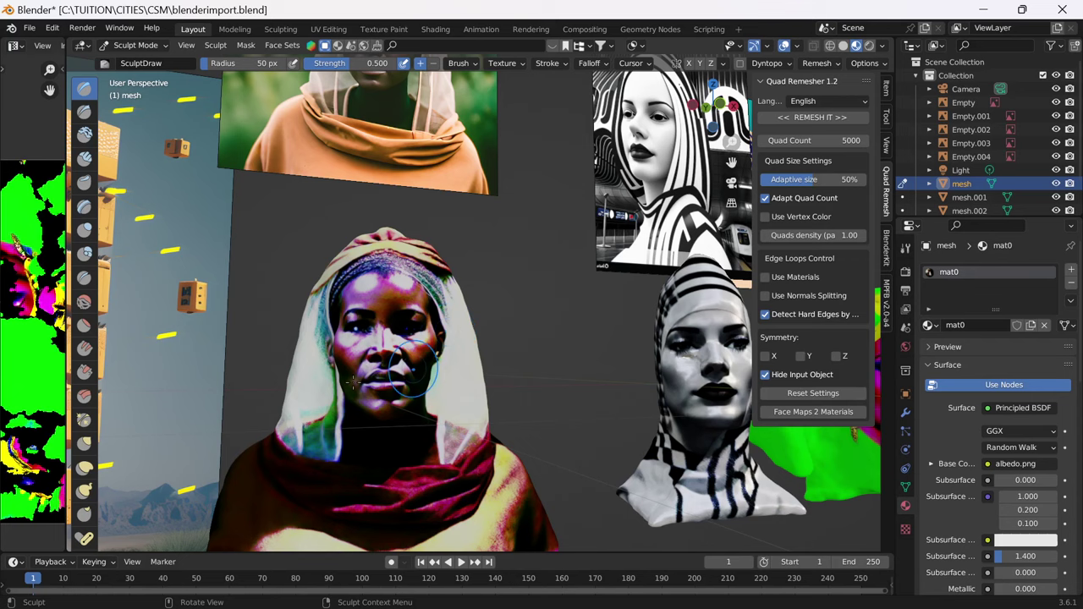
middle_drag(464, 310, 497, 294)
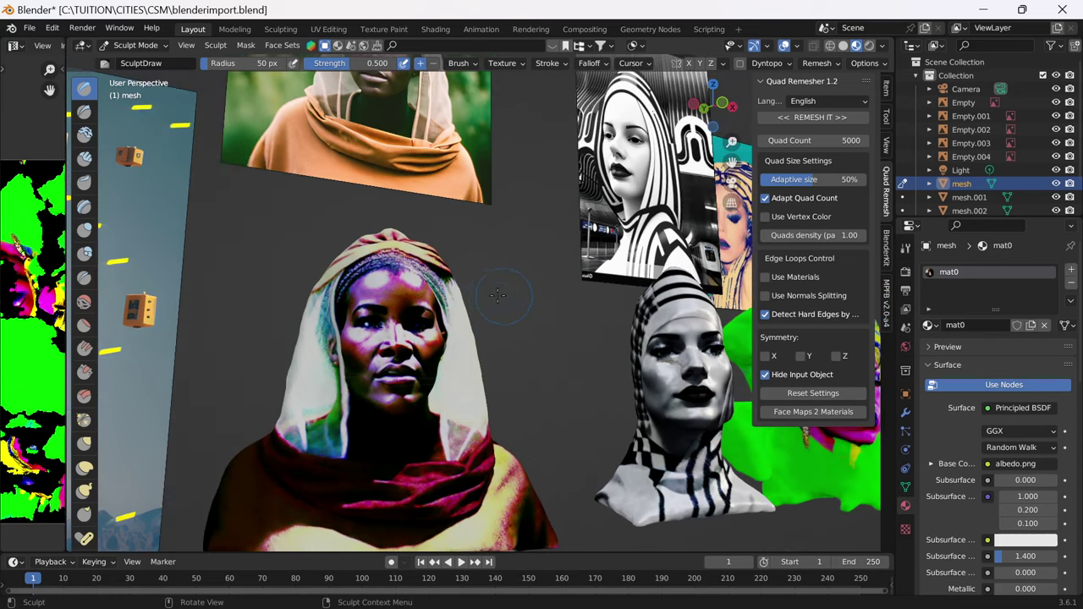
middle_drag(427, 309, 459, 292)
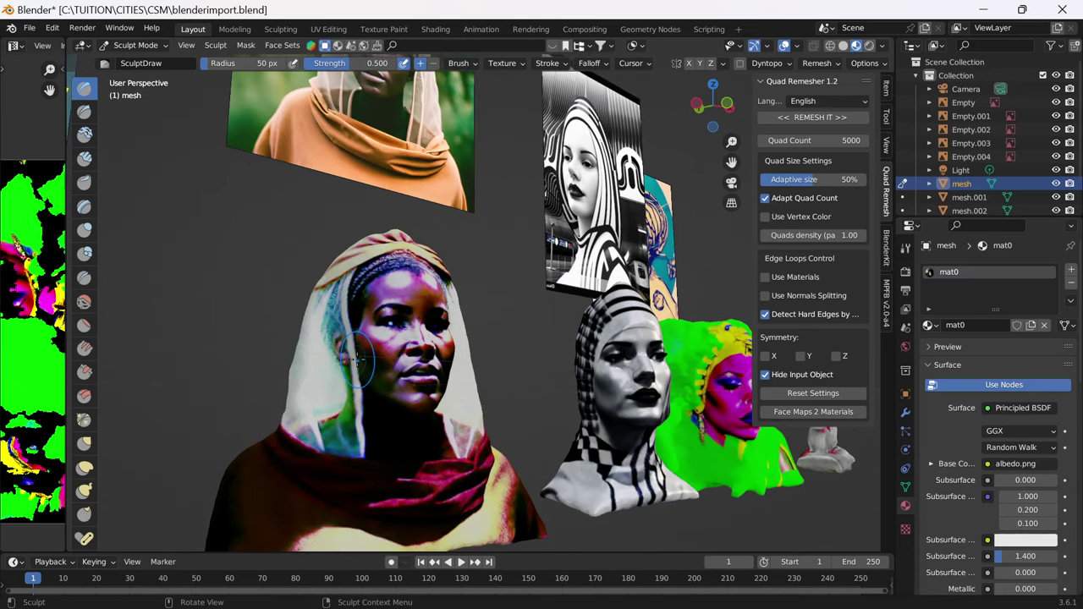
mouse_move(357, 360)
middle_down()
mouse_move(414, 330)
mouse_move(354, 336)
mouse_move(457, 284)
mouse_move(636, 296)
mouse_move(607, 298)
mouse_move(602, 334)
middle_up()
scroll(504, 326, up, 5)
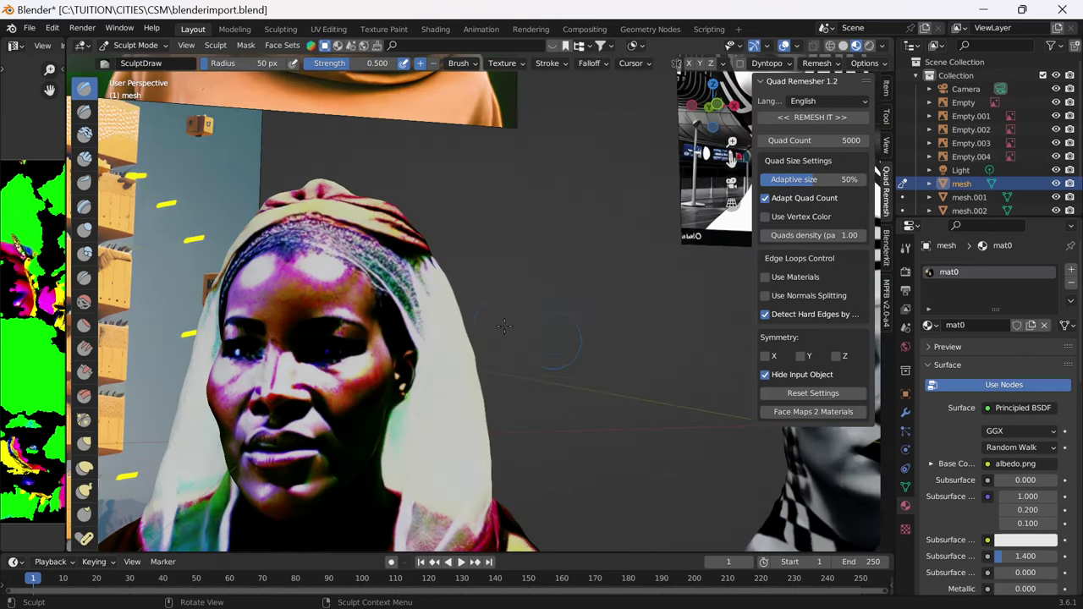
Step: Leave Sculpt Mode and look over the woman mesh's wireframe in Edit Mode
click(143, 46)
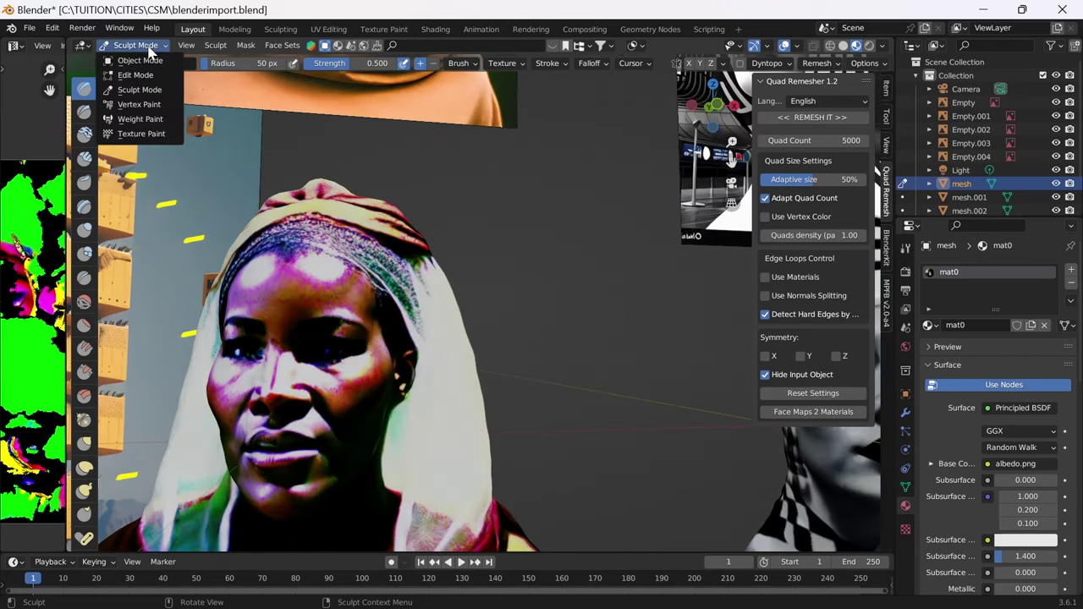
click(155, 61)
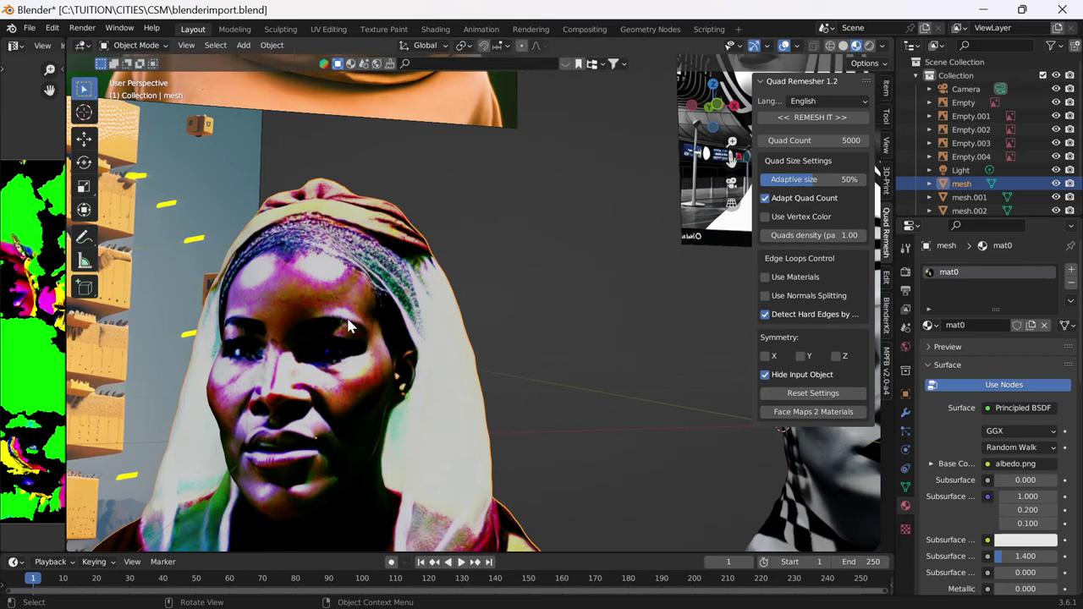
key(Tab)
middle_drag(410, 278, 366, 318)
scroll(365, 318, down, 6)
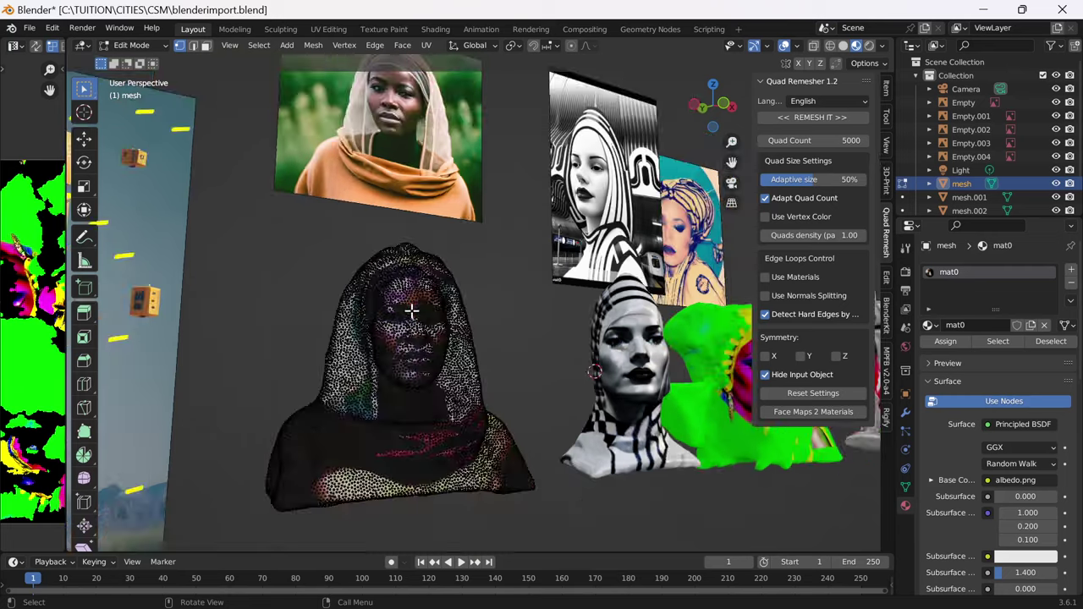
Step: Back in Object Mode, orbit the scene to bring the tower image into view
key(Tab)
middle_drag(412, 315, 415, 292)
middle_drag(486, 298, 498, 322)
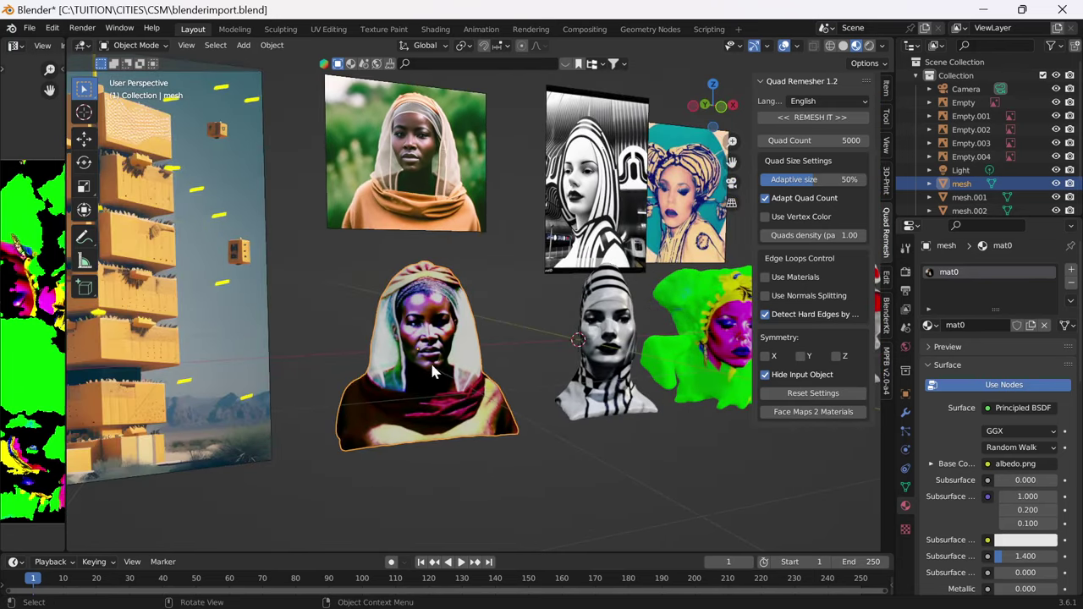
middle_drag(430, 360, 554, 345)
scroll(430, 360, up, 1)
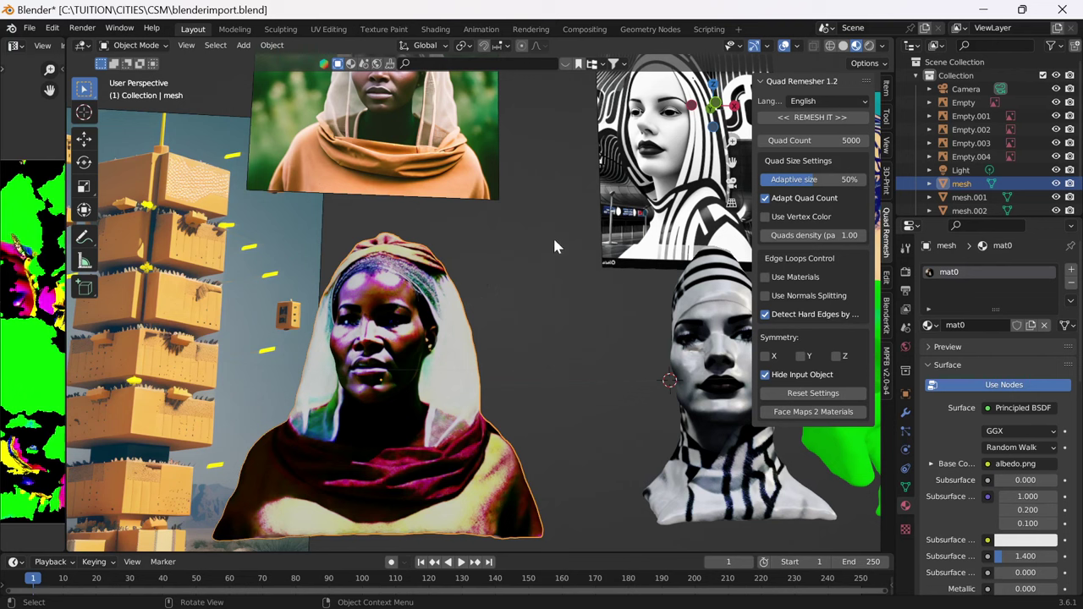
scroll(440, 285, down, 4)
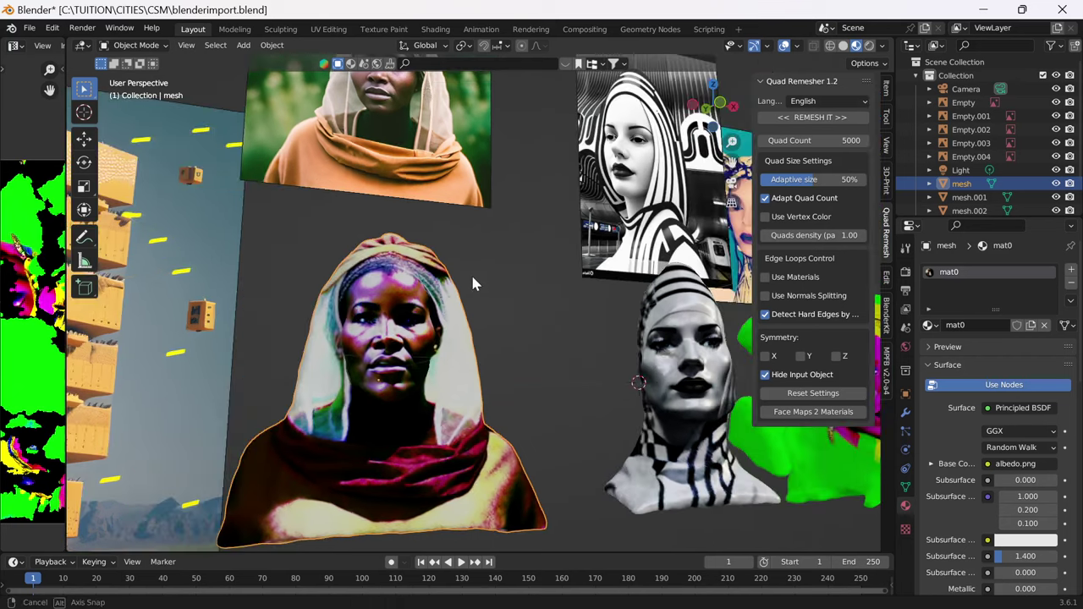
scroll(448, 302, up, 3)
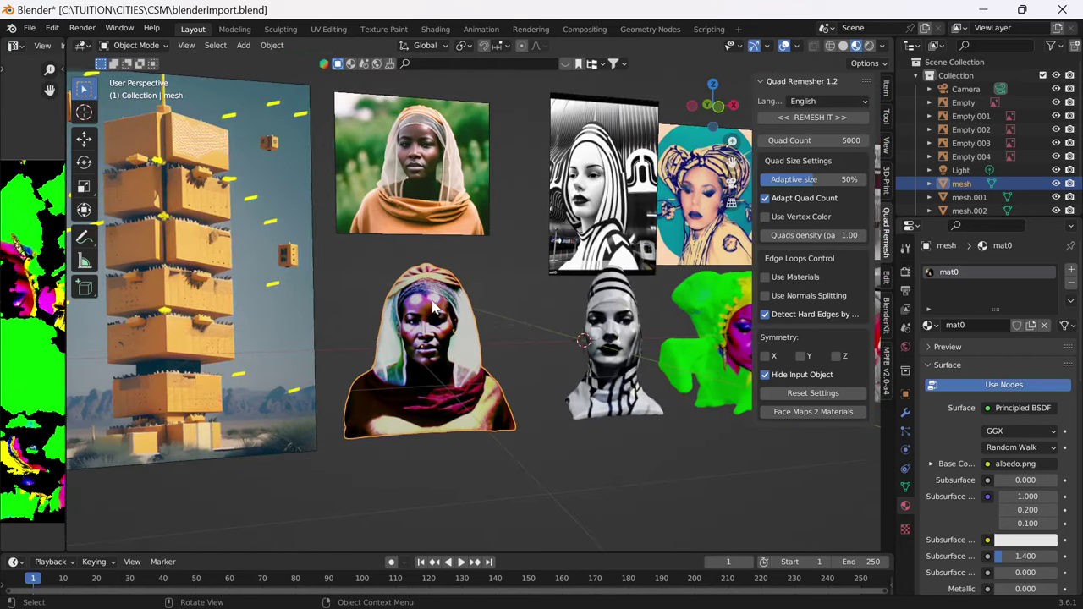
scroll(433, 306, up, 4)
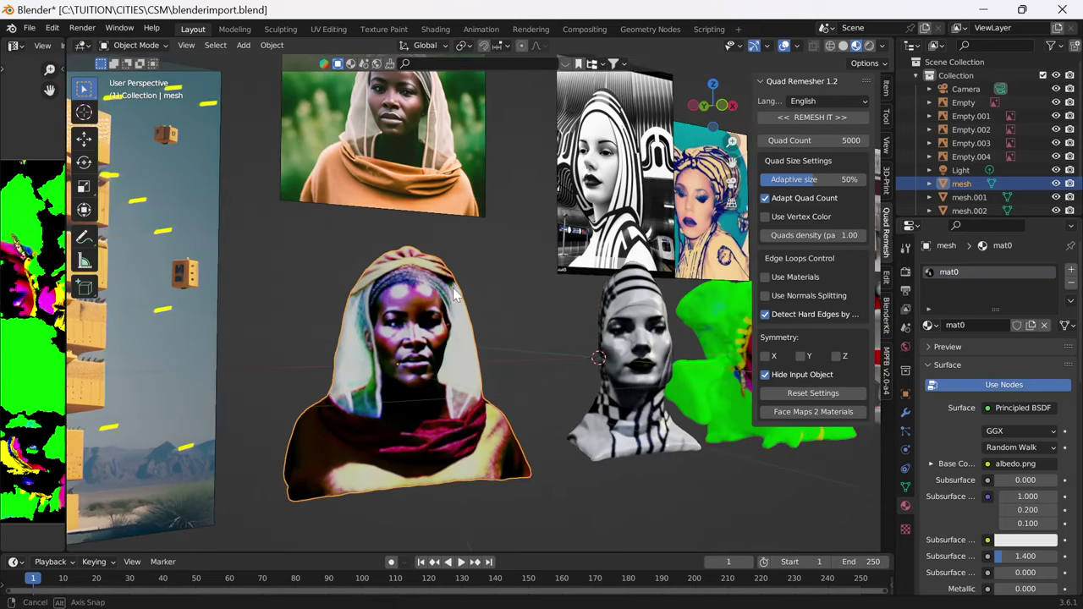
click(578, 318)
click(630, 363)
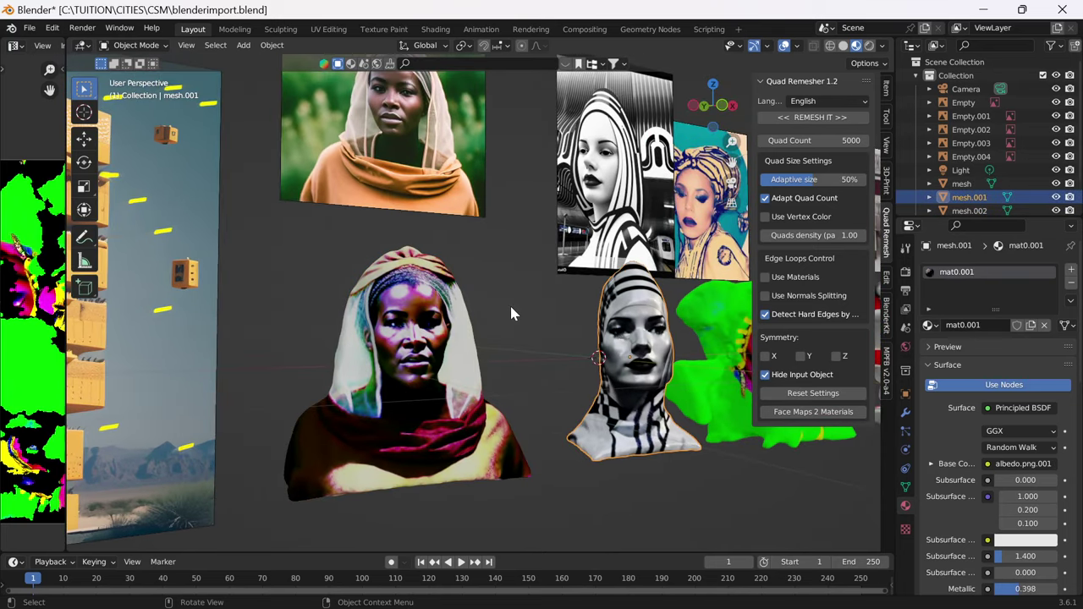
click(510, 313)
click(448, 330)
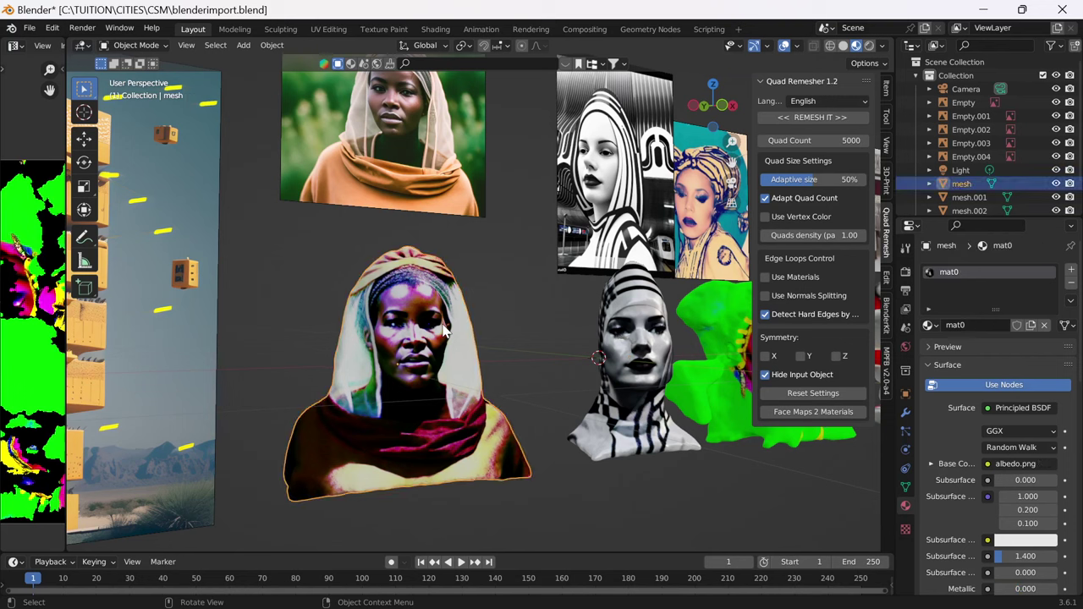
middle_drag(412, 332, 408, 332)
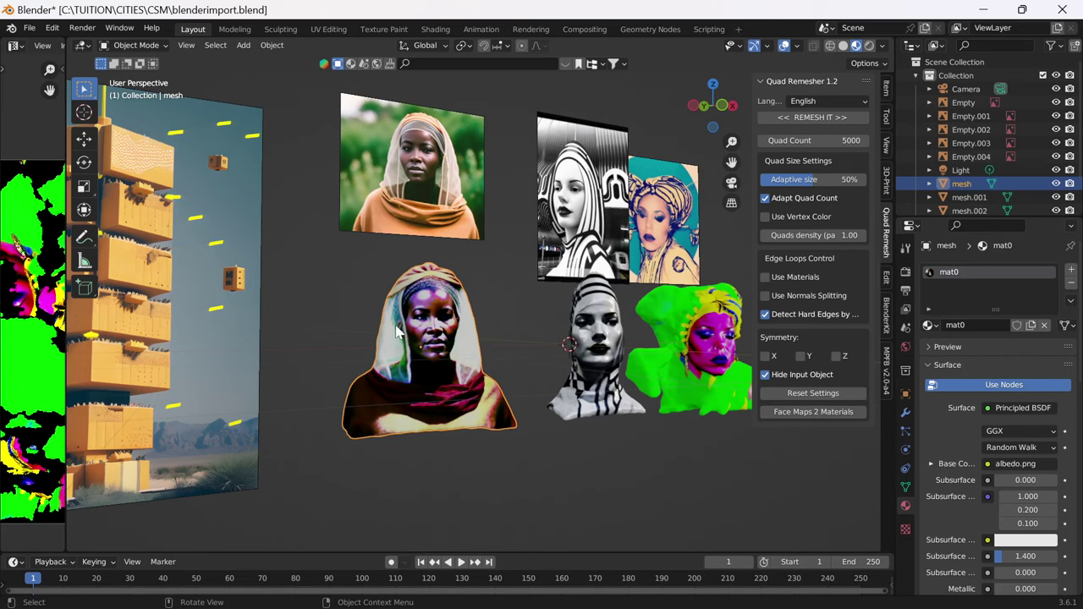
middle_drag(410, 332, 347, 320)
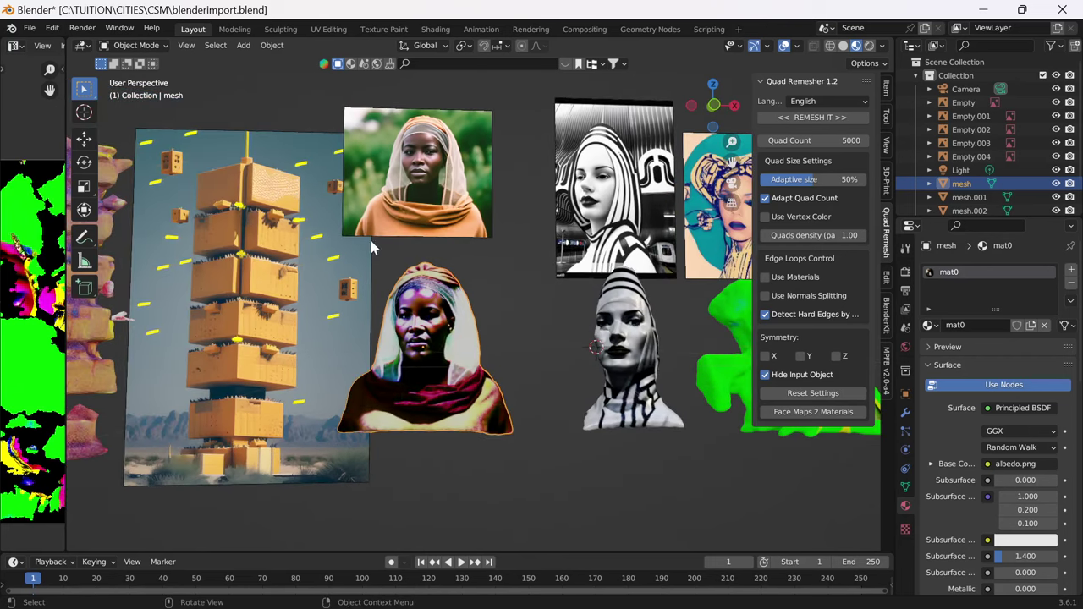
click(532, 288)
click(611, 314)
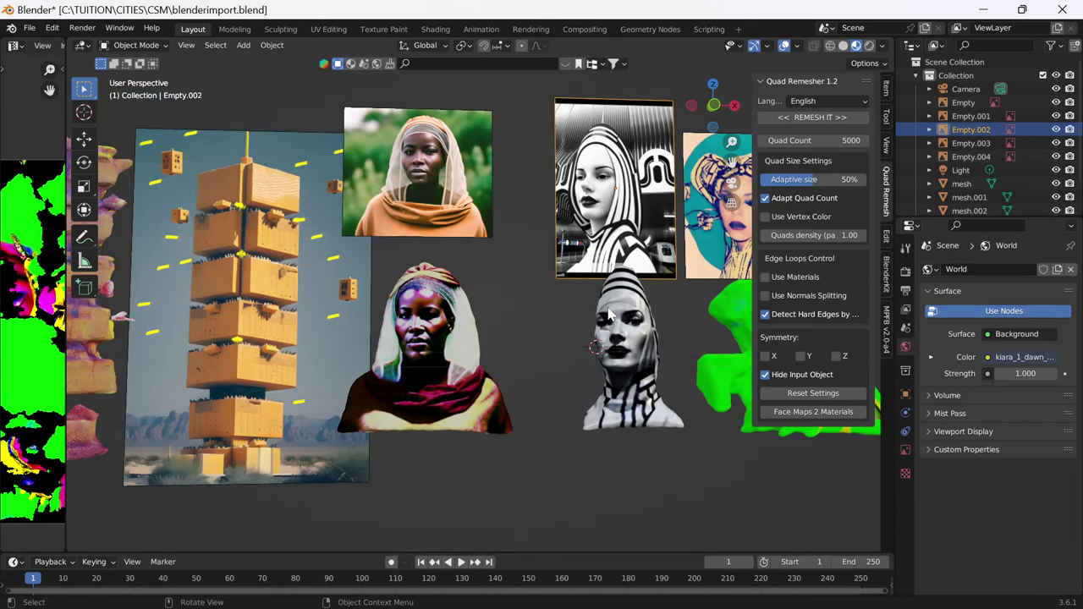
click(433, 302)
click(520, 277)
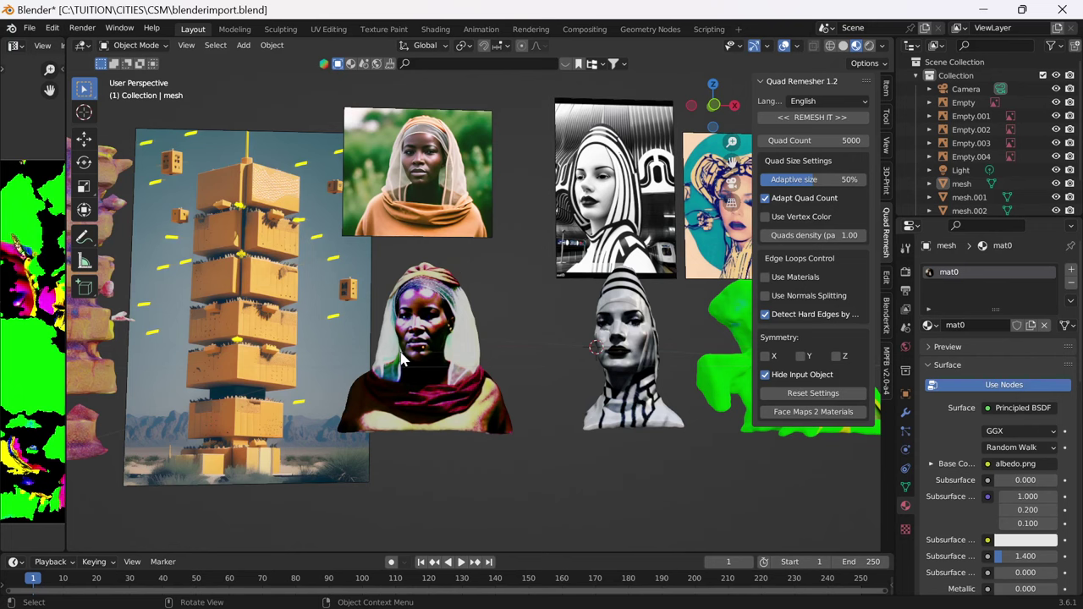
middle_drag(403, 360, 433, 348)
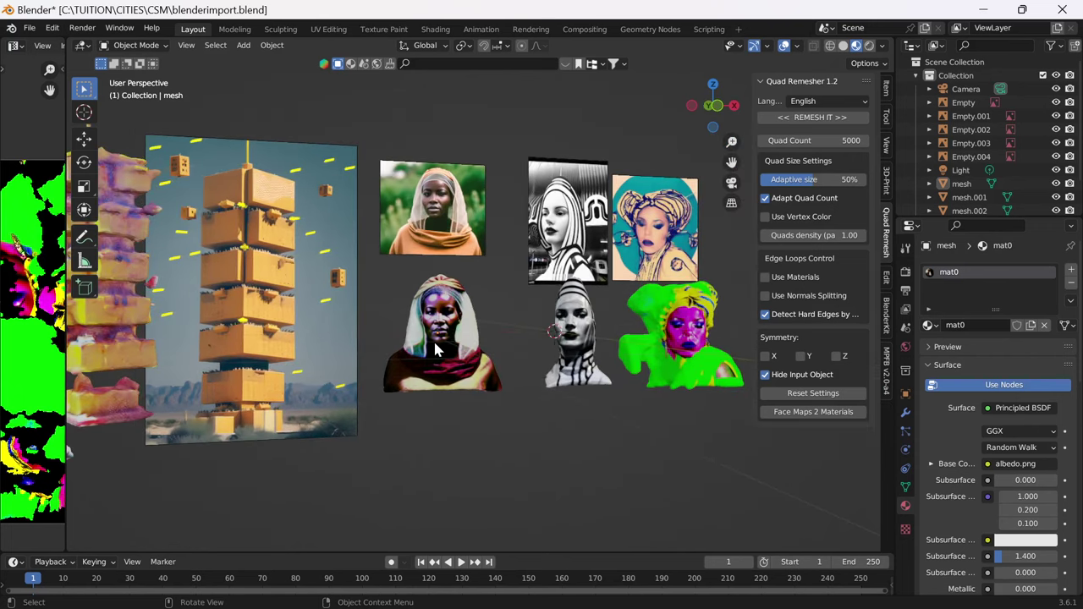
click(433, 339)
scroll(492, 323, up, 1)
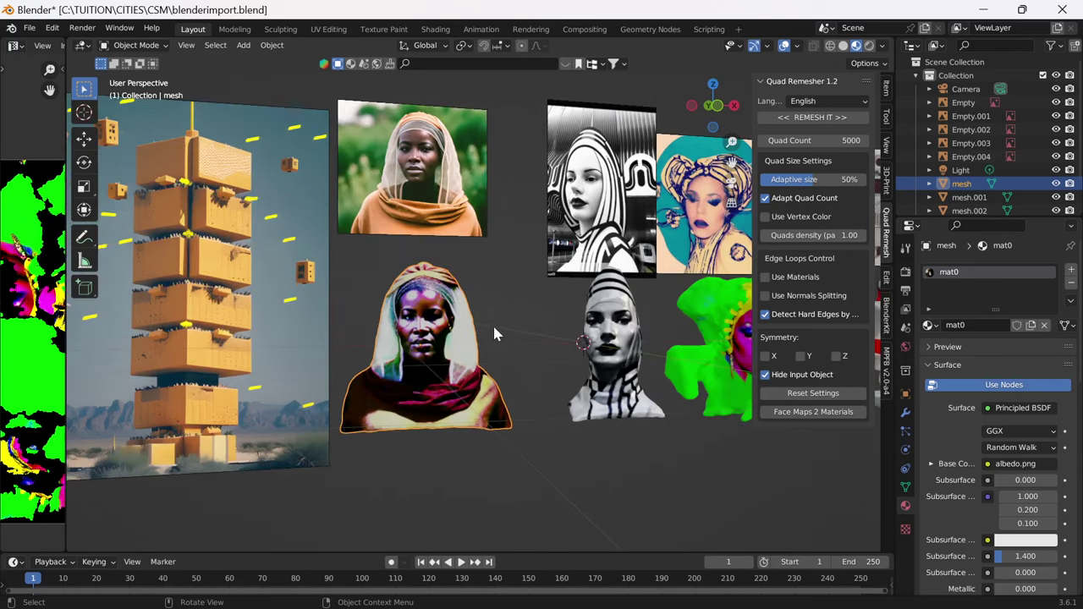
middle_drag(494, 330, 491, 285)
scroll(496, 319, up, 2)
click(622, 328)
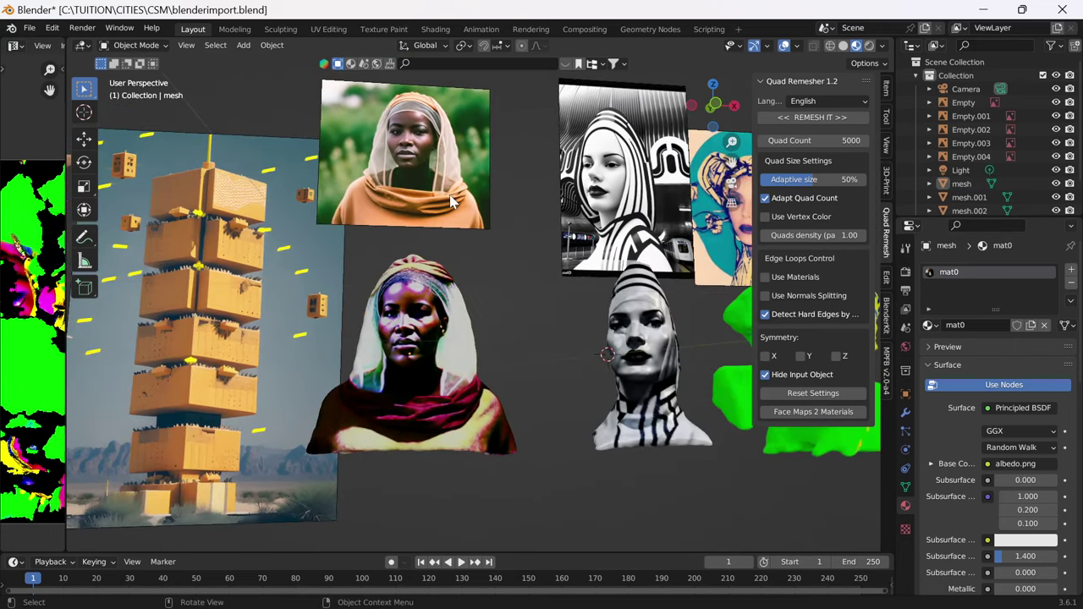
click(621, 328)
click(575, 222)
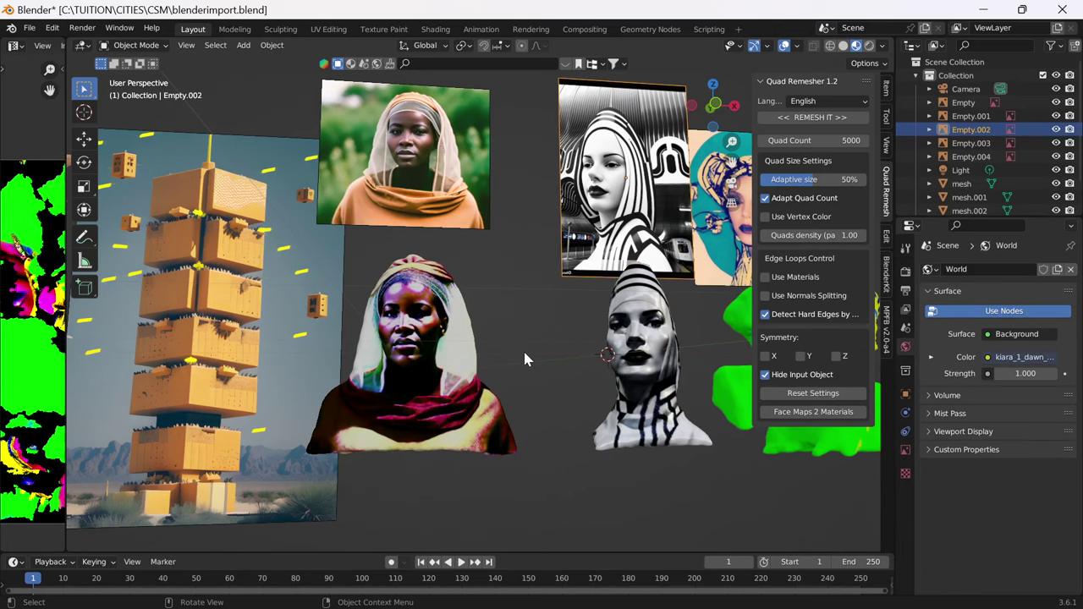
click(523, 355)
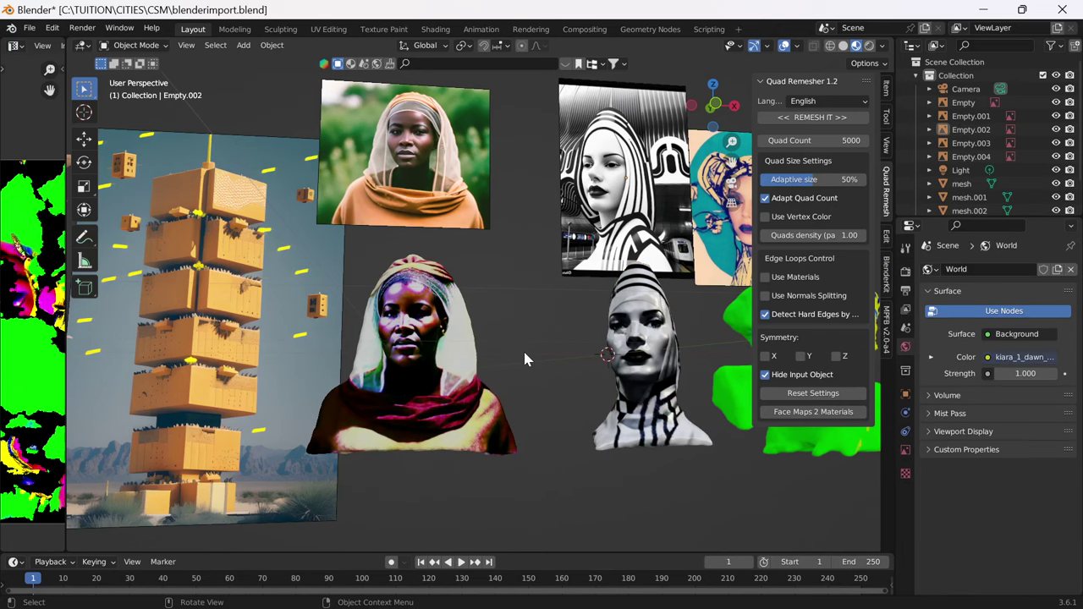